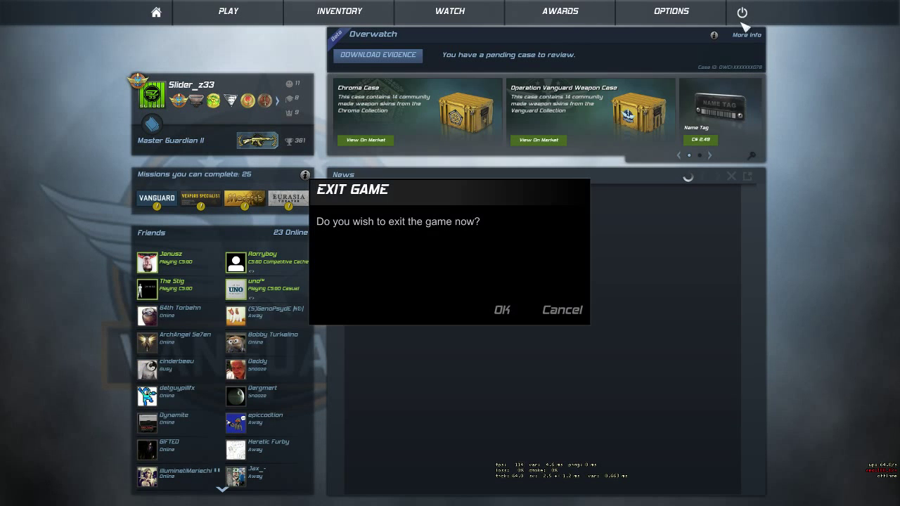
Quit Counter-Strike: Global Offensive back to the Windows desktop.
left_click(504, 310)
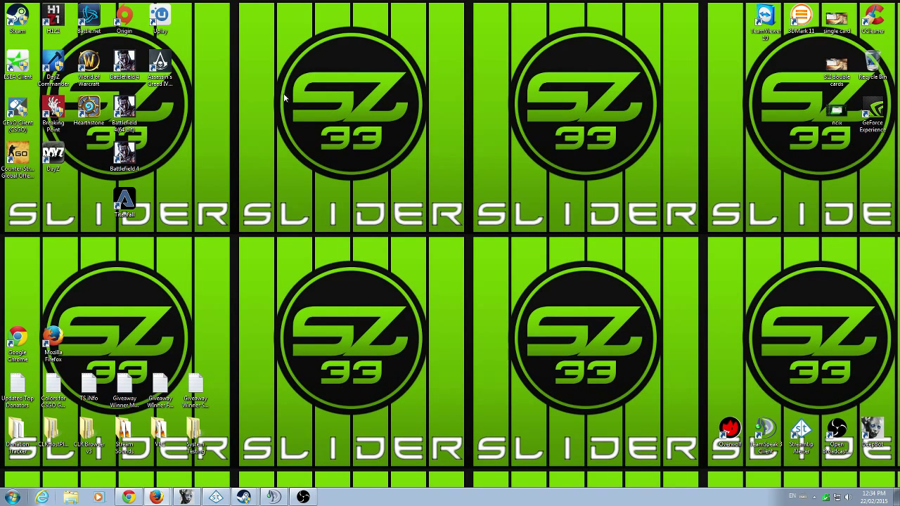
Restore Firefox maximized on the html-color-codes.info HTML Color Codes page.
left_click(156, 497)
left_click(553, 8)
scroll(162, 151, "up", 4)
left_click(60, 24)
right_click(63, 25)
left_click(86, 57)
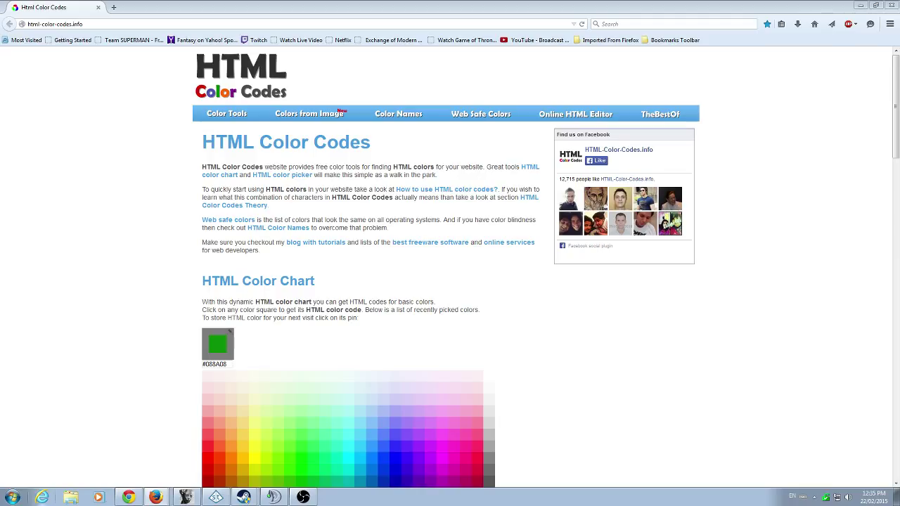
Load the copied CSGO Fonts by spddl address in a new Firefox tab.
left_click(113, 7)
right_click(77, 28)
left_click(99, 73)
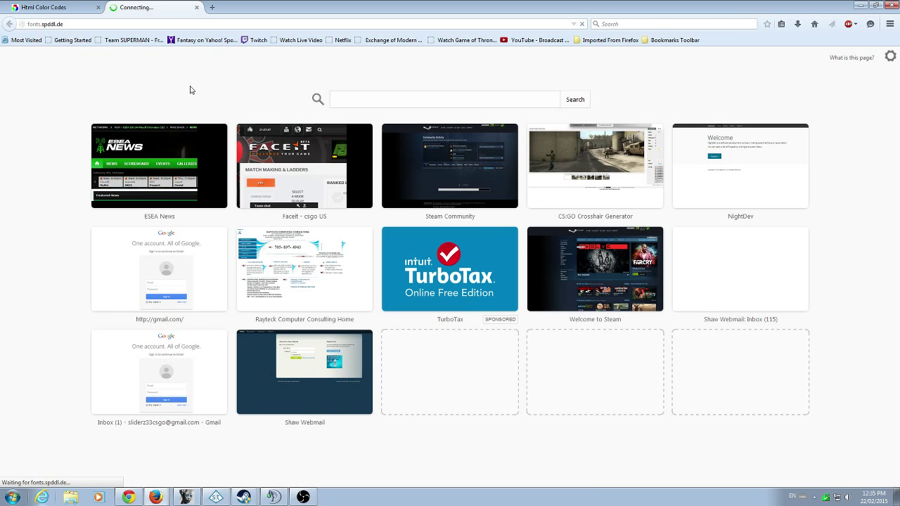
Scroll through the spddl font list and check the already downloaded font zips.
scroll(603, 330, "down", 6)
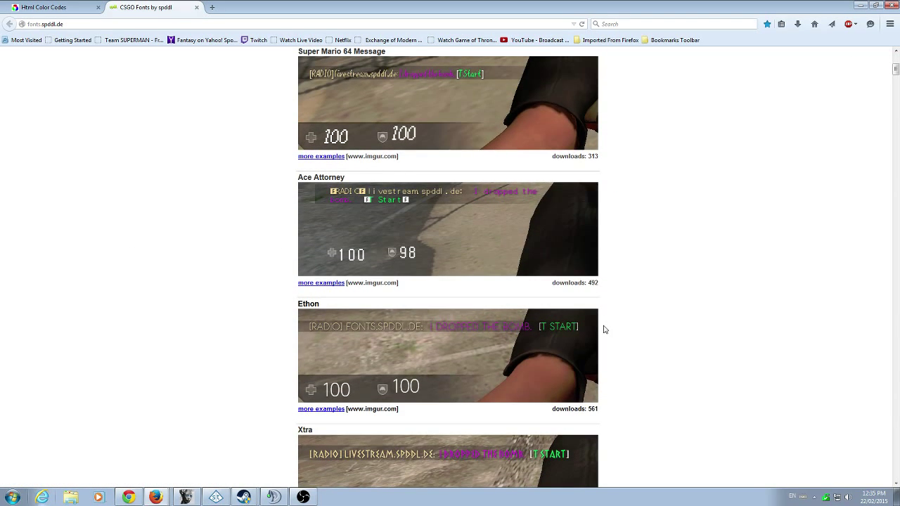
scroll(601, 329, "down", 5)
scroll(596, 329, "down", 10)
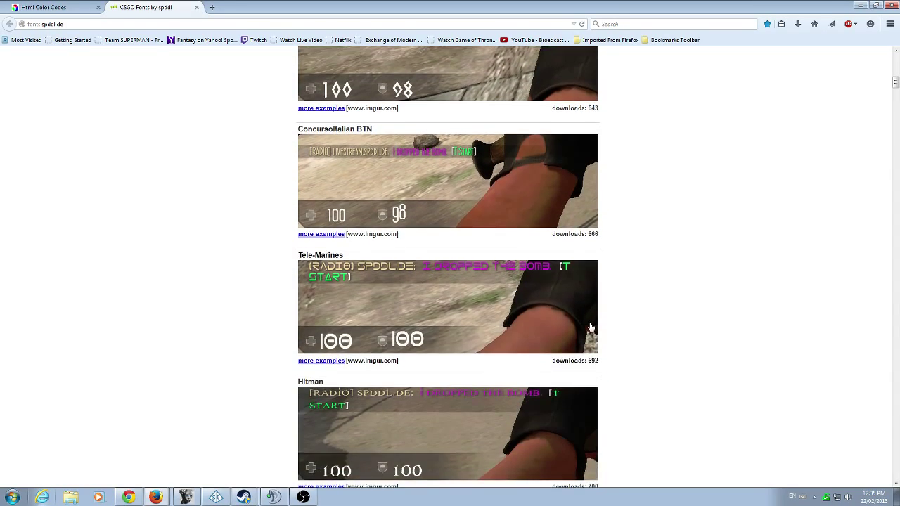
scroll(591, 329, "down", 5)
scroll(589, 330, "up", 15)
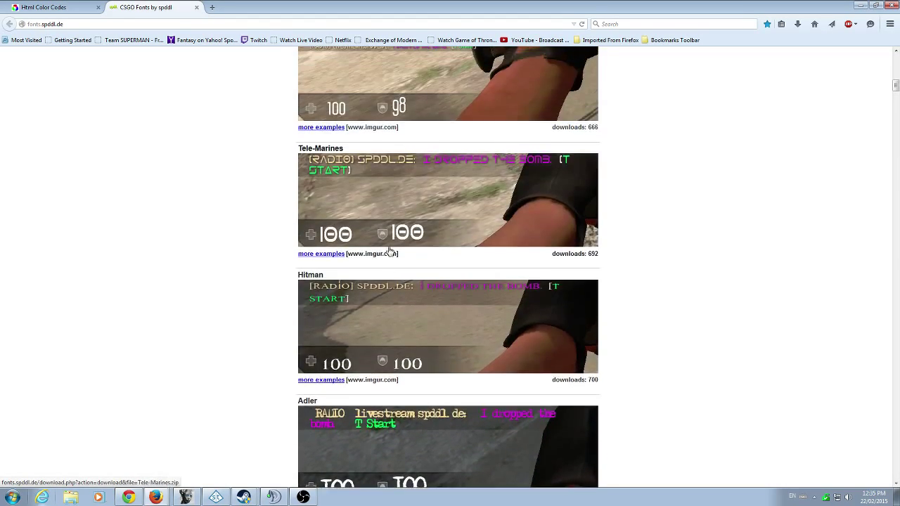
scroll(369, 219, "up", 10)
scroll(407, 205, "down", 4)
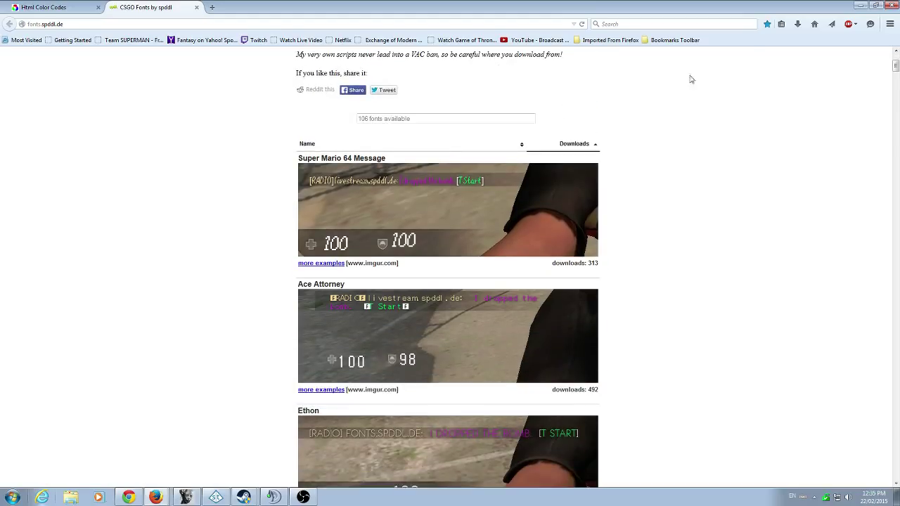
left_click(796, 25)
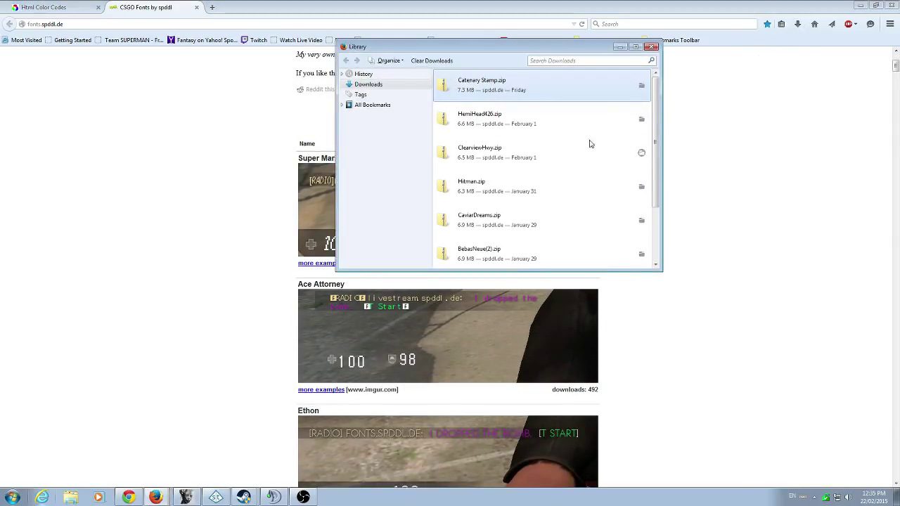
left_click(652, 46)
Browse from Computer through Local Disk (C:) and Program Files (x86) into Steam.
left_click(14, 498)
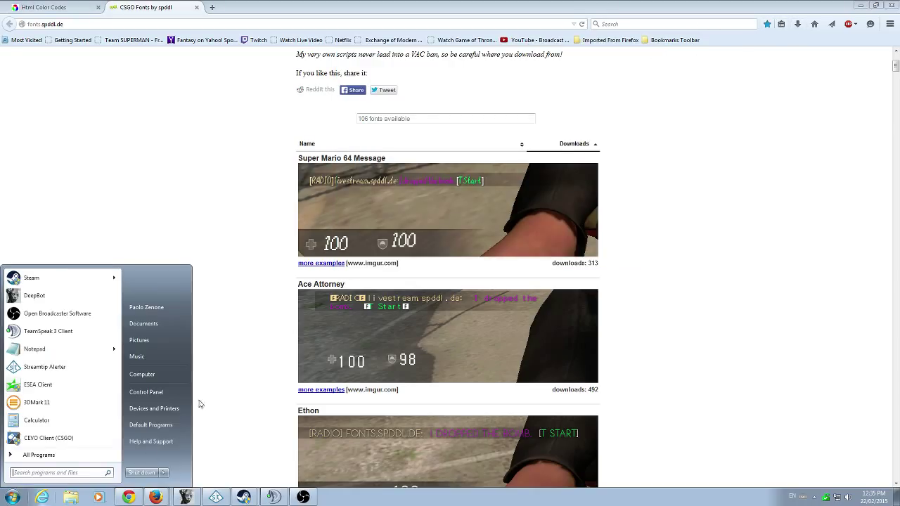
left_click(152, 375)
double_click(110, 70)
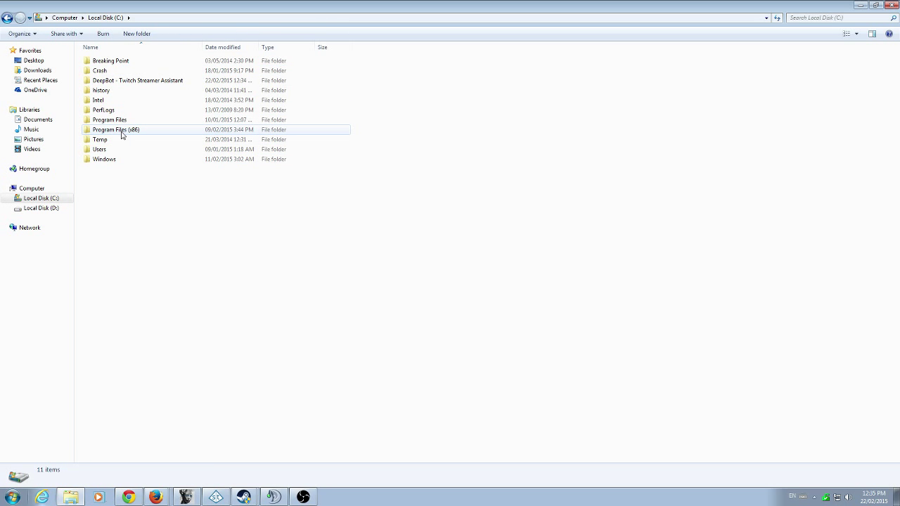
double_click(121, 133)
key("s")
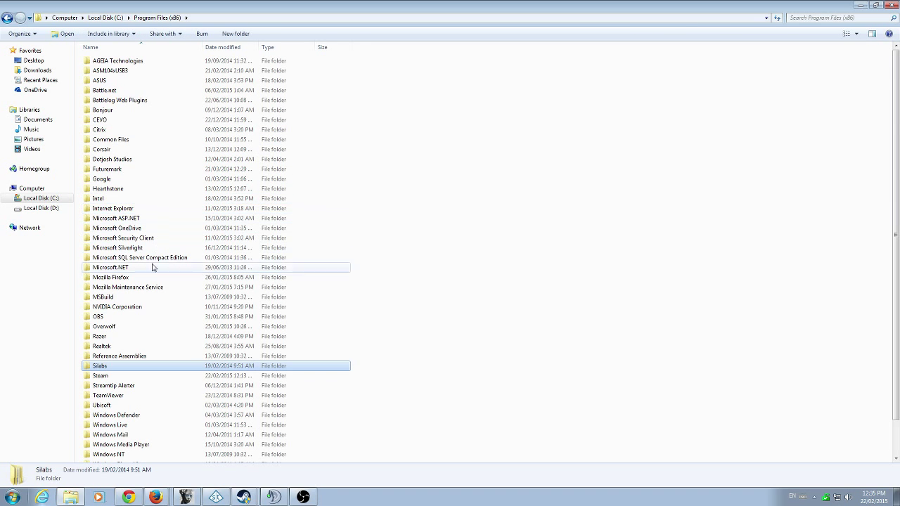
key("t")
key("Return")
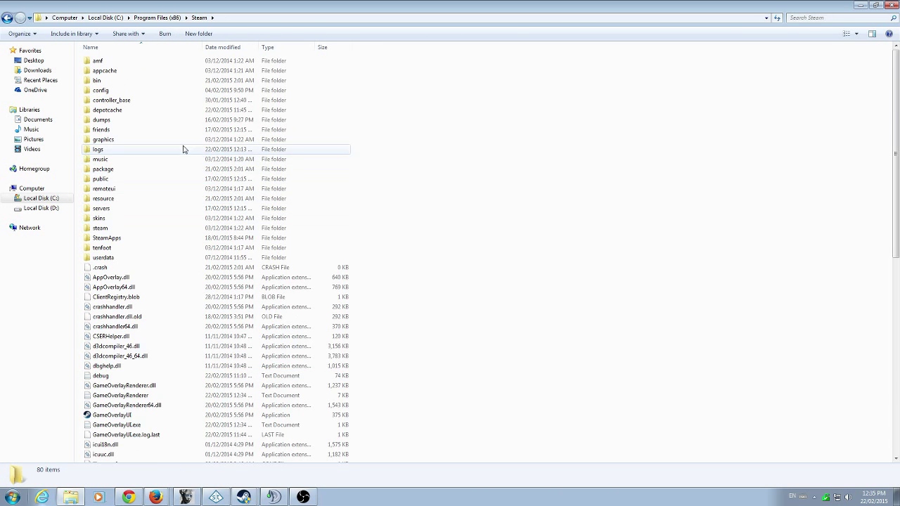
Go through SteamApps\common\Counter-Strike Global Offensive\csgo\resource and open csgo_english.
left_click(106, 240)
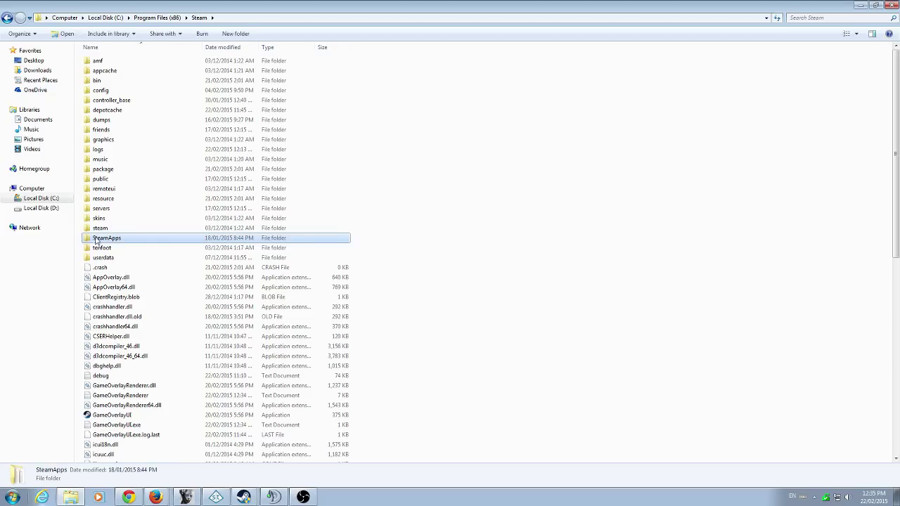
double_click(111, 240)
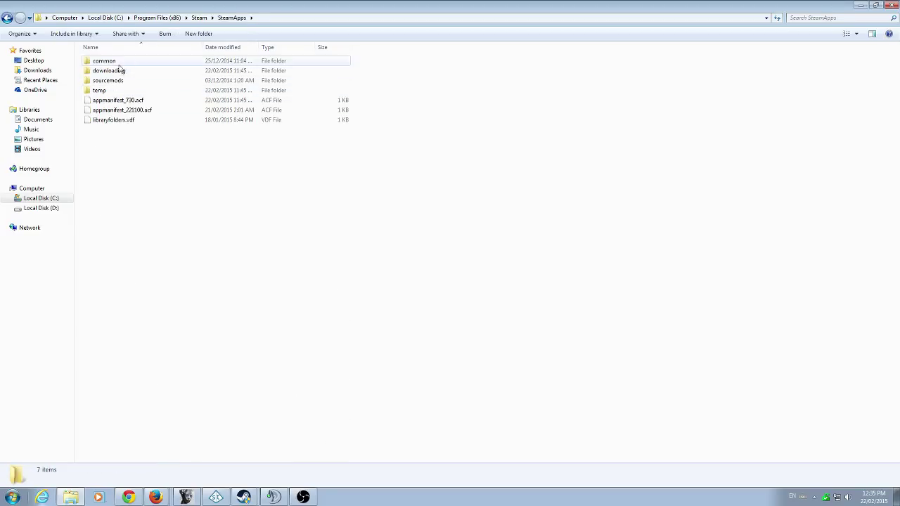
double_click(116, 62)
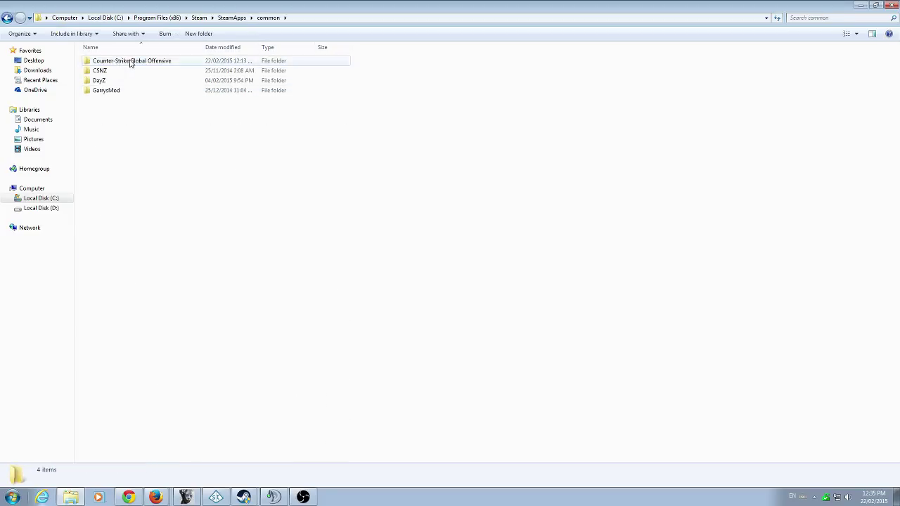
double_click(132, 63)
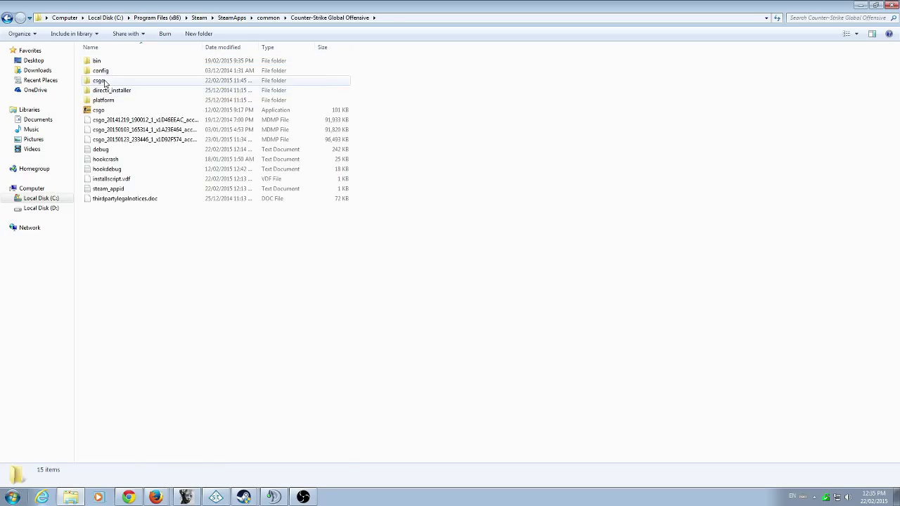
double_click(100, 81)
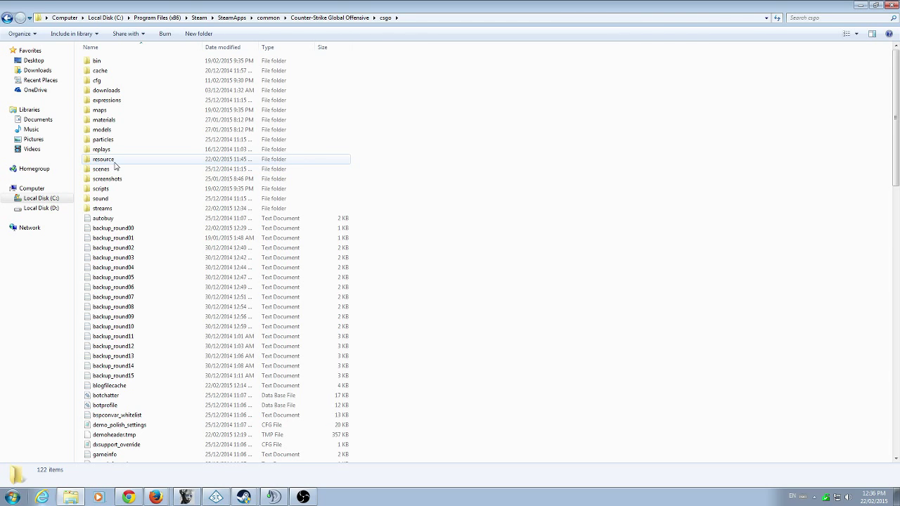
double_click(114, 163)
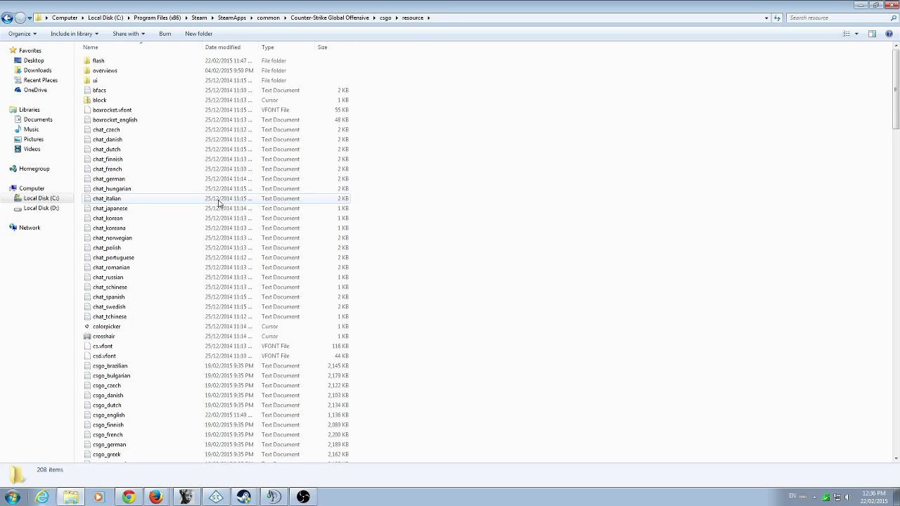
scroll(171, 345, "down", 3)
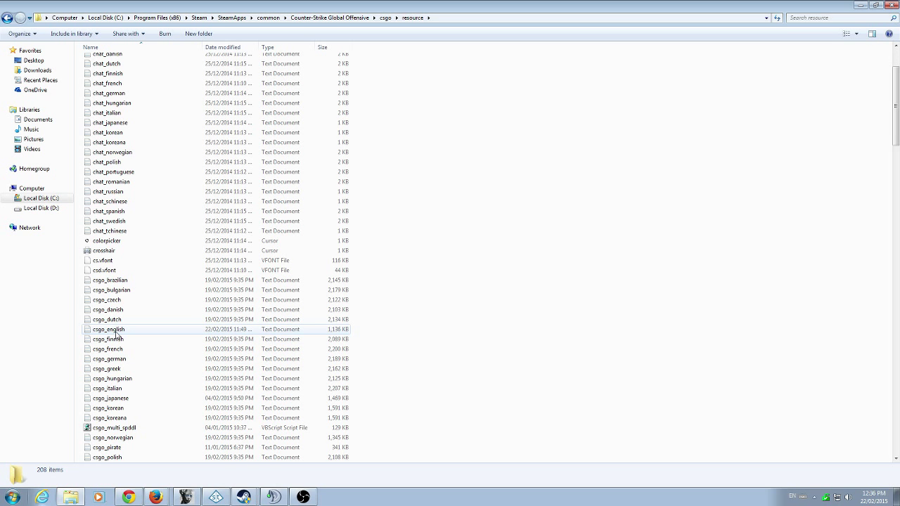
double_click(116, 330)
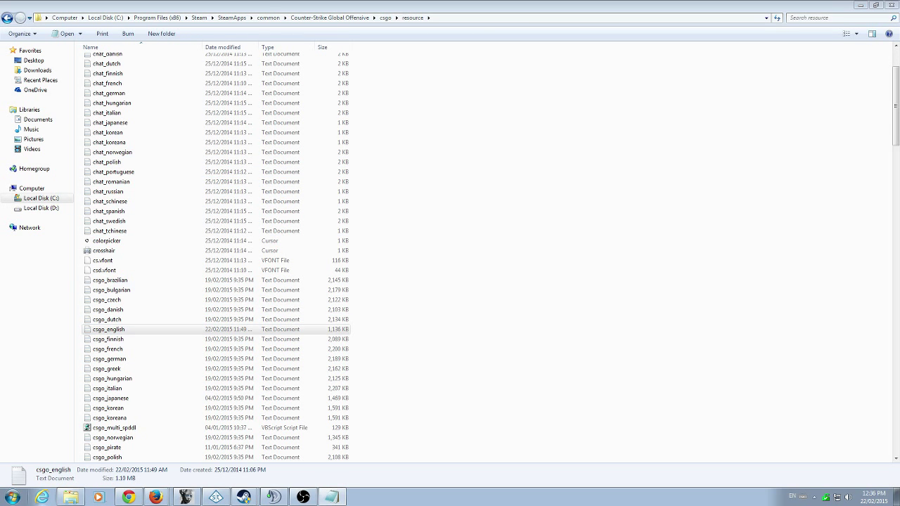
Skim csgo_english maximized, restore it, and minimize Explorer and Firefox.
left_click(470, 75)
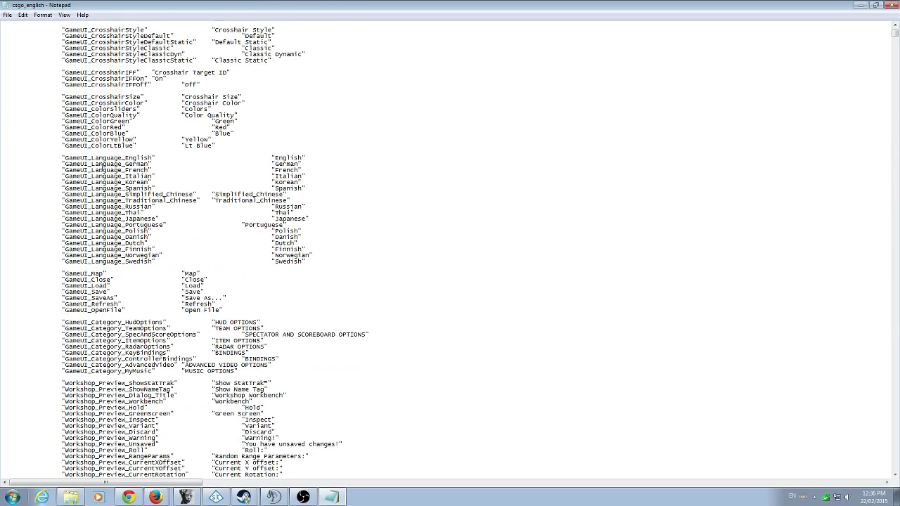
scroll(213, 320, "down", 20)
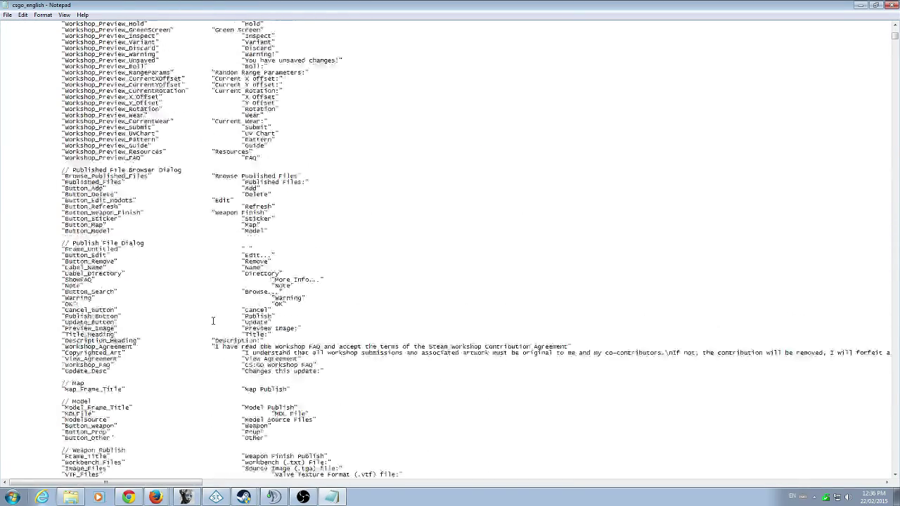
scroll(213, 320, "up", 20)
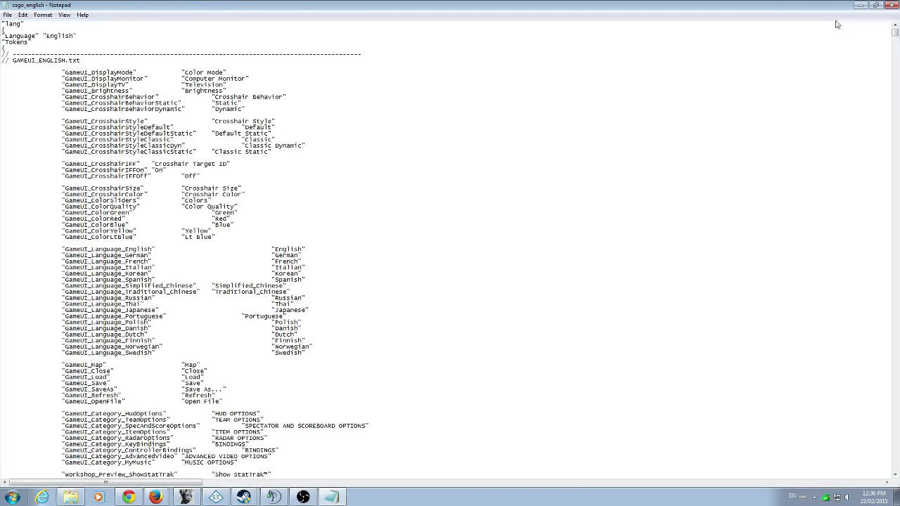
left_click(875, 5)
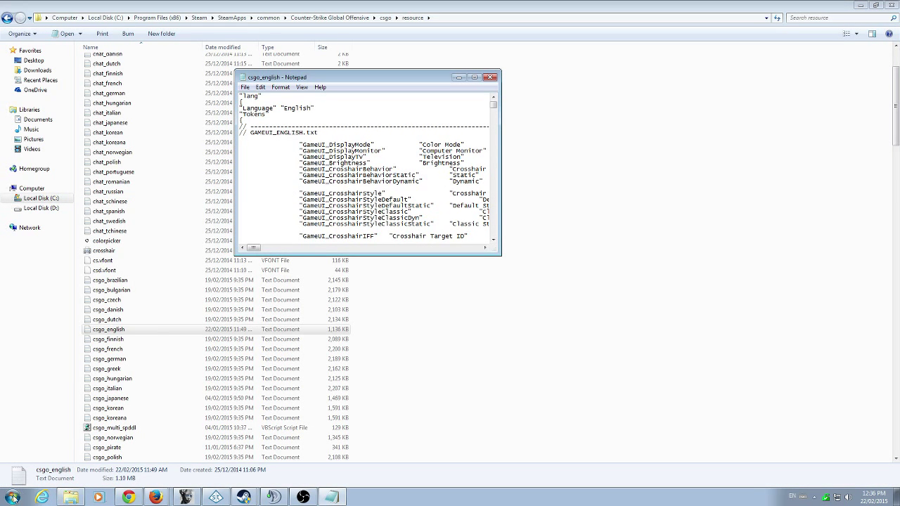
left_click(859, 5)
left_click(860, 5)
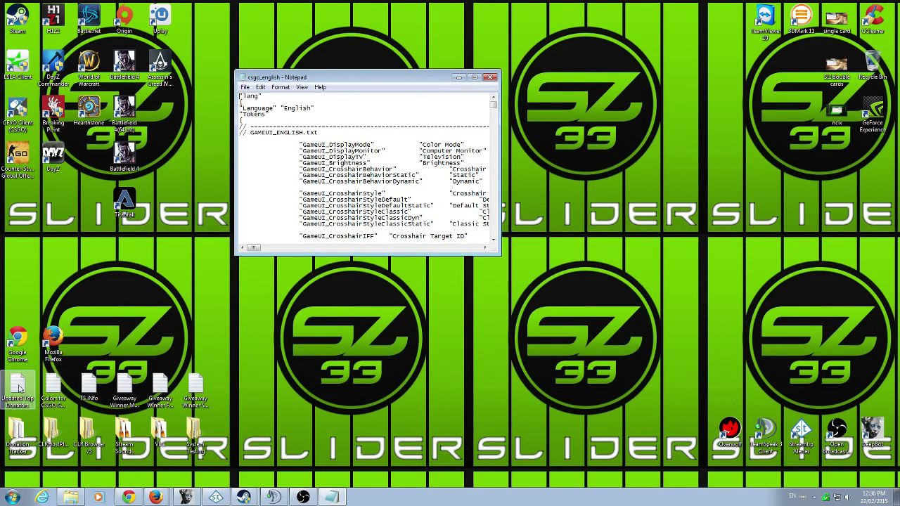
Copy the SFUI_WPNHUD_AWP key from the Colors for CSGO Gun Names notes.
left_click(56, 391)
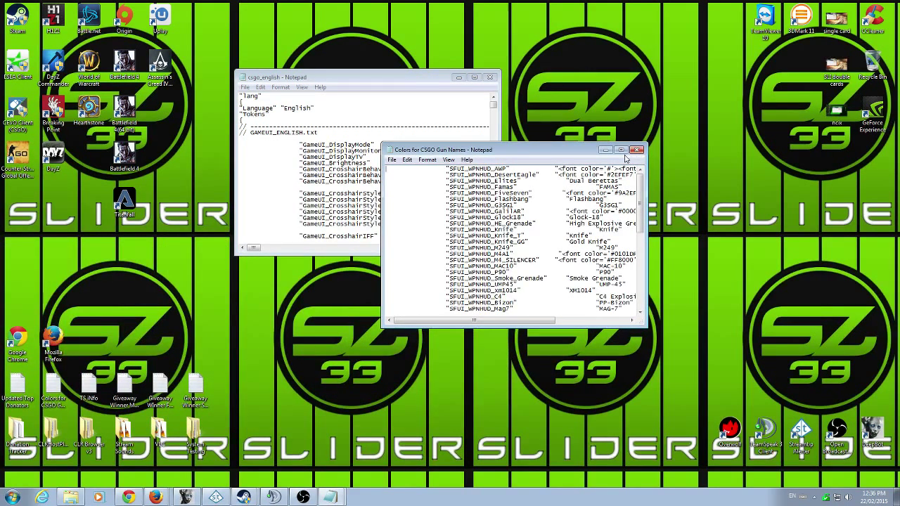
left_click(622, 155)
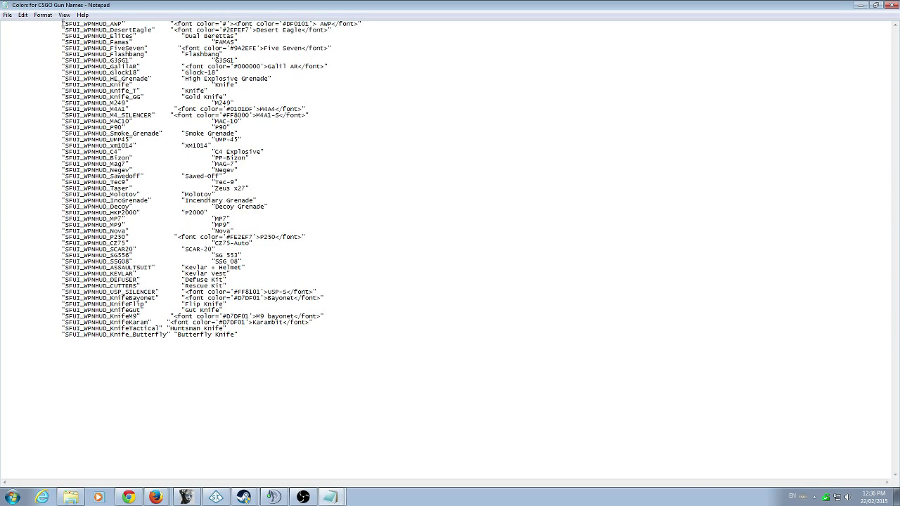
left_click_drag(61, 24, 125, 23)
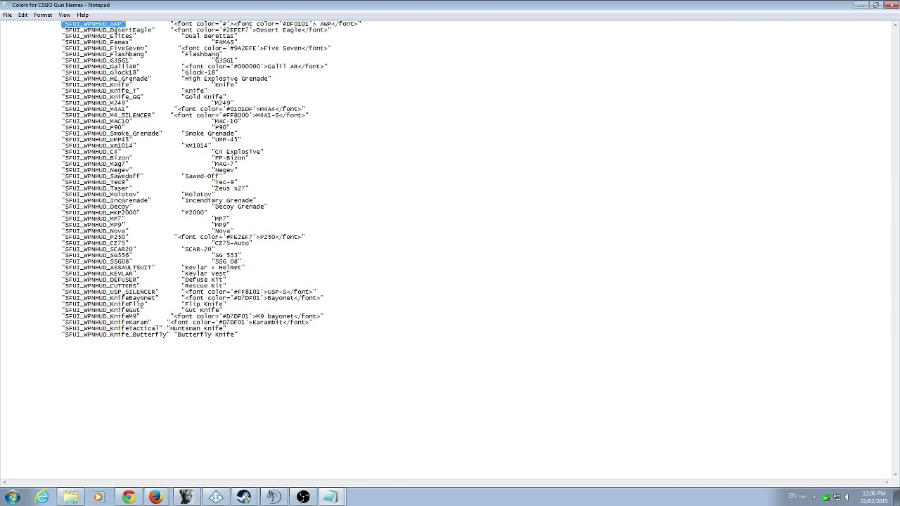
right_click(95, 24)
left_click(127, 54)
Minimize the gun-colour notes and maximize the csgo_english window.
left_click(880, 5)
left_click_drag(547, 156, 379, 234)
left_click(442, 229)
left_click(475, 76)
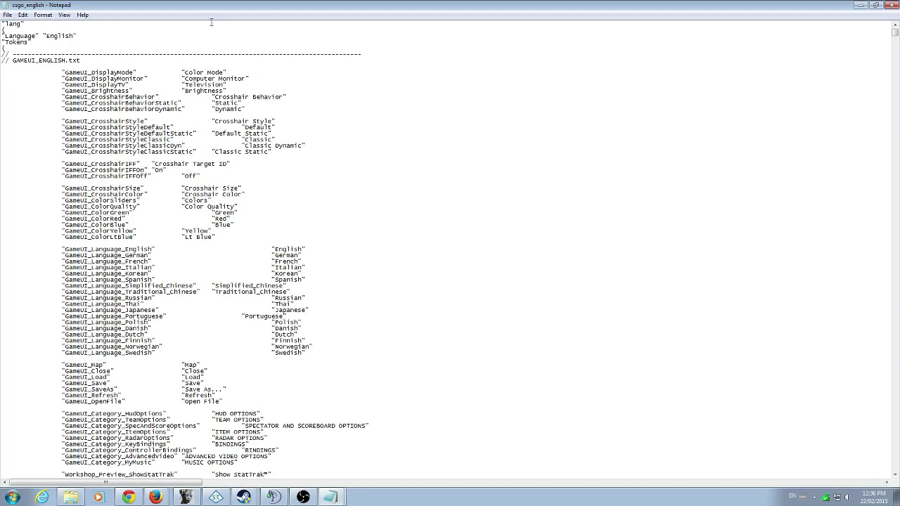
Find the SFUI_WPNHUD_AWP entry in csgo_english using the pasted key.
left_click(114, 26)
key("ctrl+f")
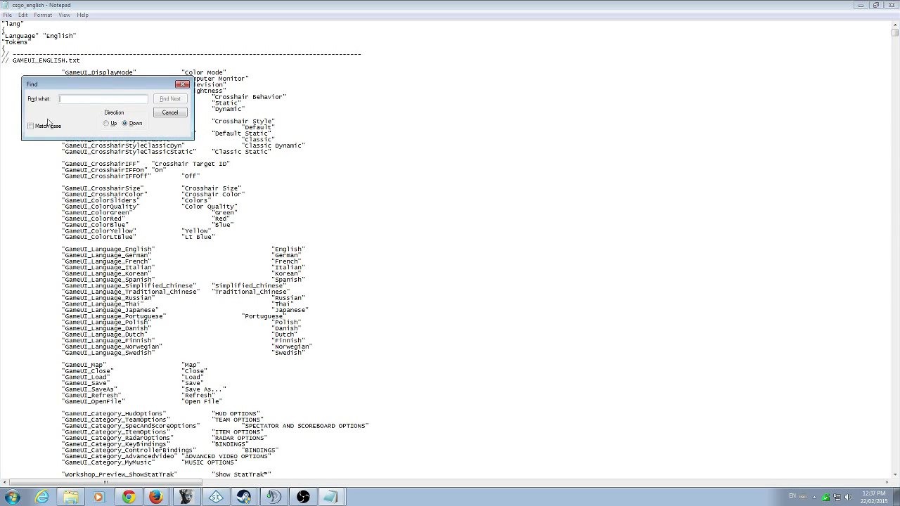
right_click(80, 98)
left_click(130, 128)
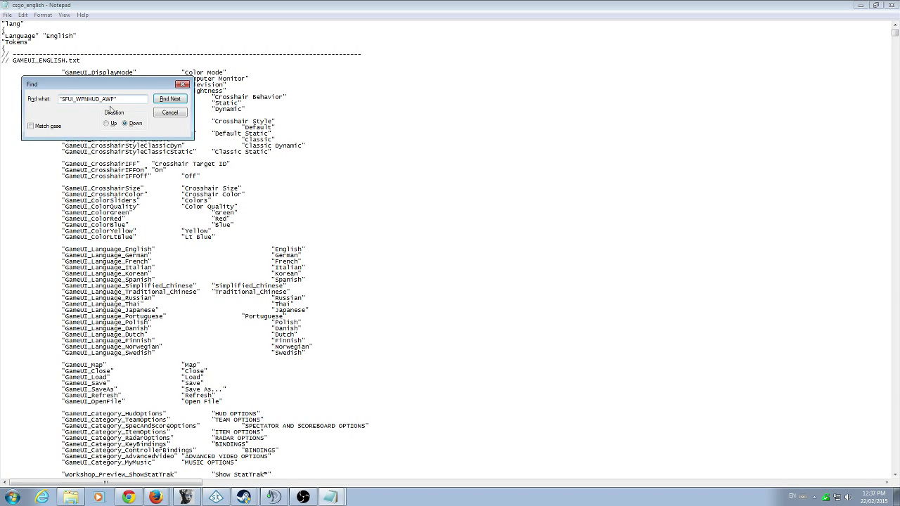
left_click(170, 98)
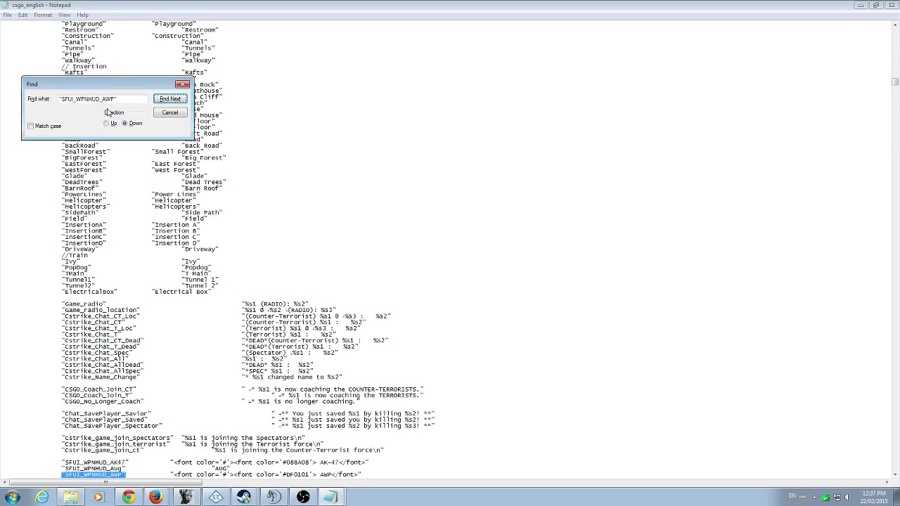
left_click(183, 83)
Select and copy the block of SFUI_WPNHUD weapon-name lines.
scroll(332, 262, "down", 11)
scroll(333, 261, "down", 9)
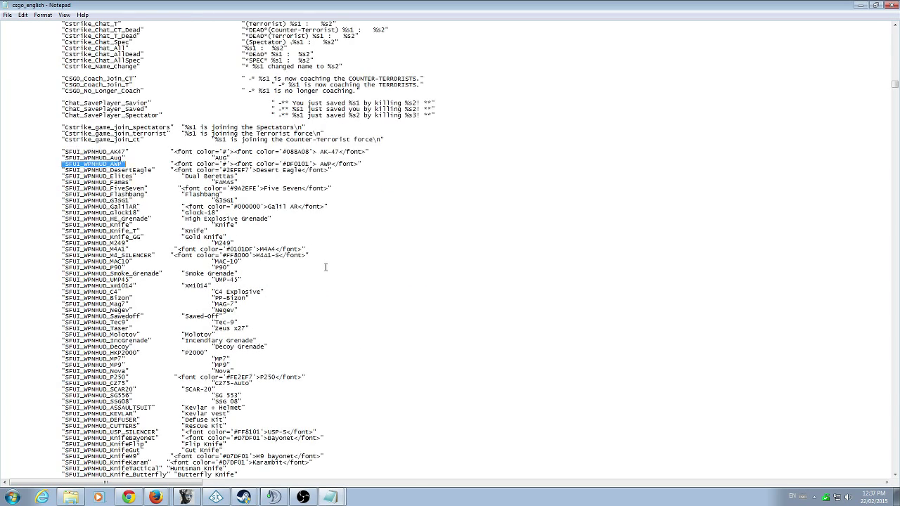
left_click_drag(61, 96, 236, 103)
left_click(104, 109)
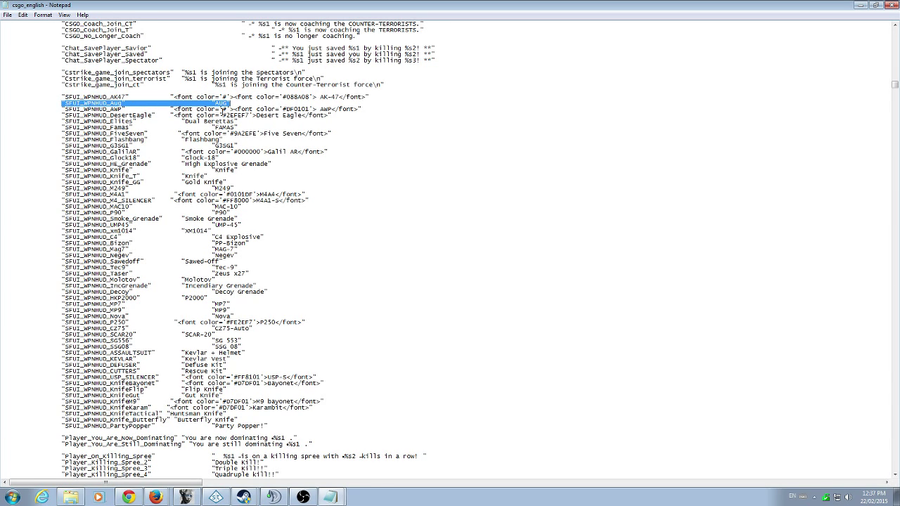
key("ctrl+c")
Inspect the AK47 colour string and AK-47 name, then restore Notepad smaller.
left_click_drag(169, 96, 371, 97)
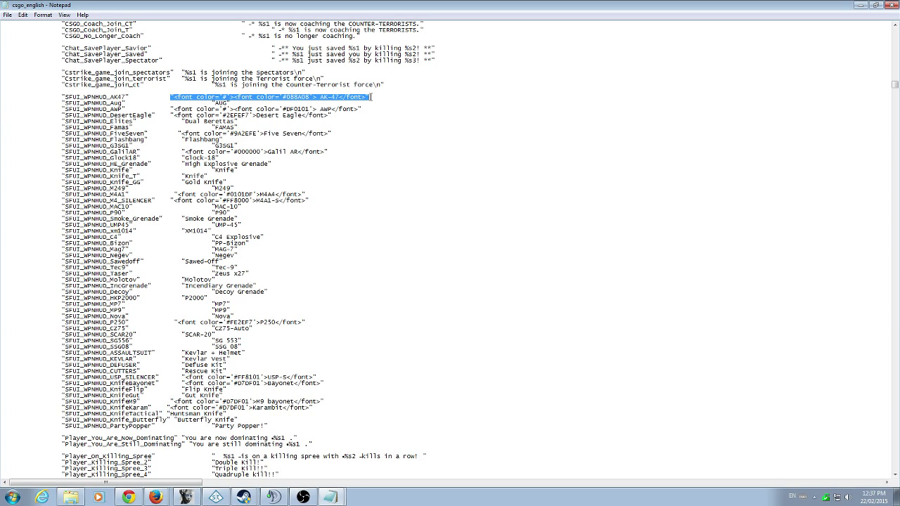
double_click(218, 102)
left_click_drag(167, 96, 371, 96)
left_click_drag(340, 97, 367, 97)
left_click(369, 97)
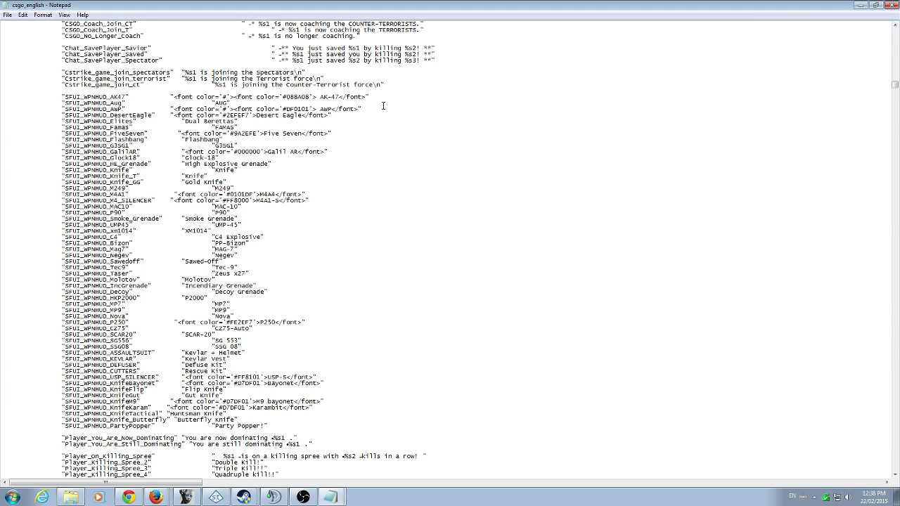
left_click(875, 5)
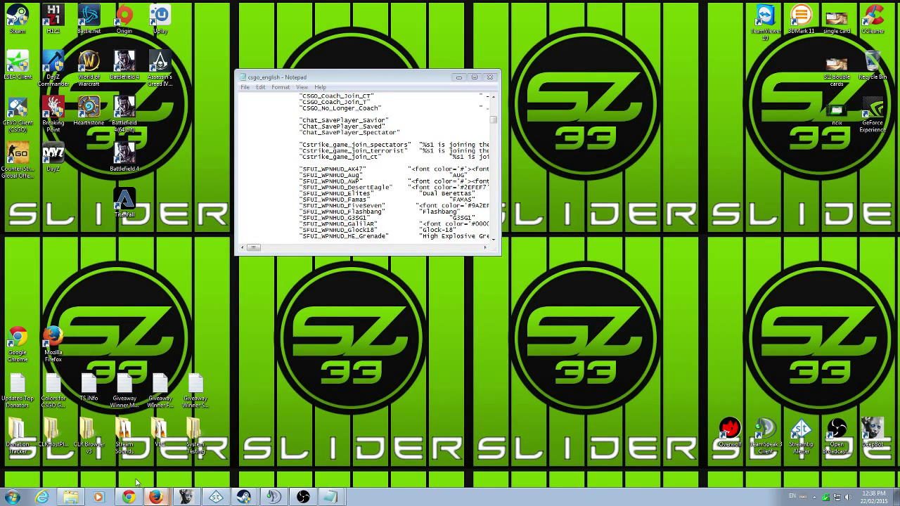
Try several HTML Color Codes chart colours, ending on dark blue #0101DF.
left_click(156, 497)
left_click(35, 9)
scroll(366, 274, "down", 5)
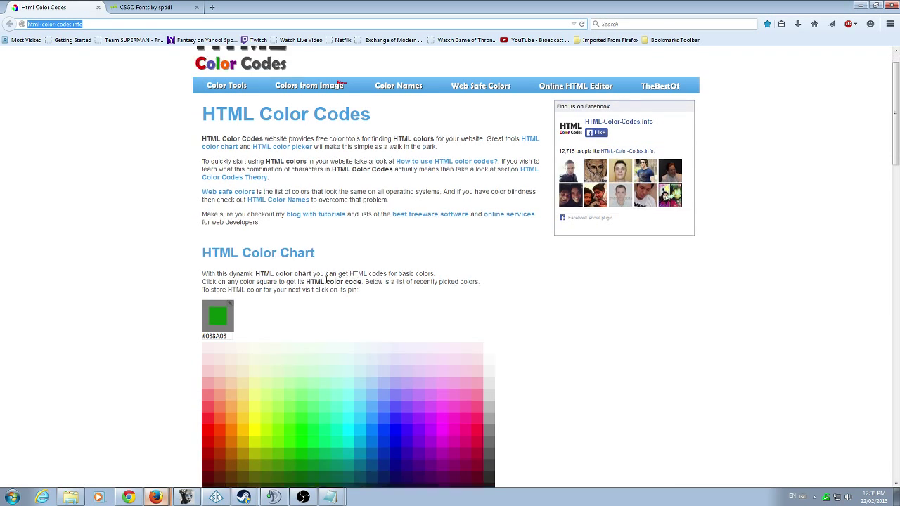
scroll(366, 274, "up", 3)
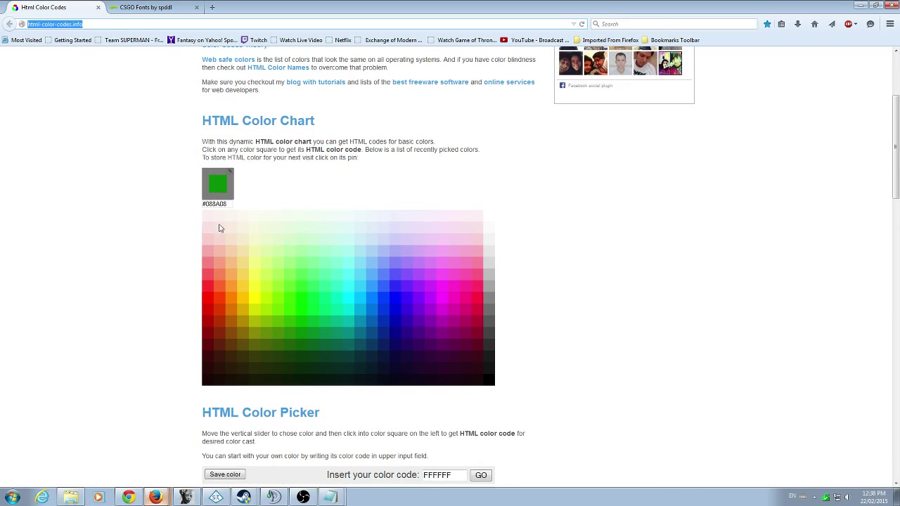
left_click(414, 277)
left_click(430, 275)
left_click(265, 291)
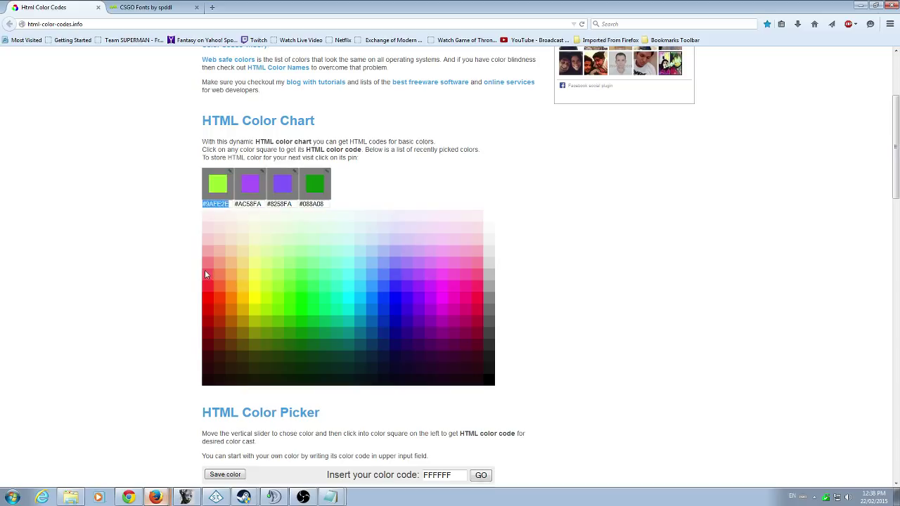
left_click(206, 271)
left_click(308, 308)
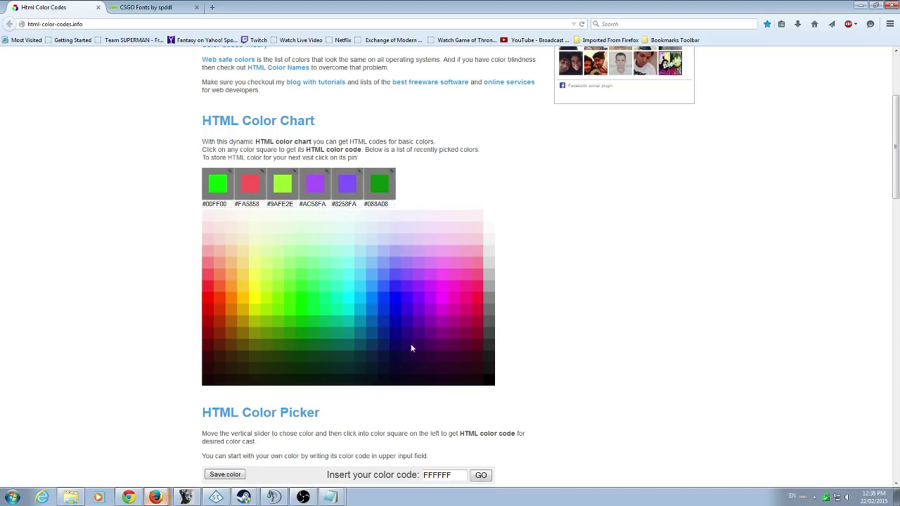
left_click(392, 318)
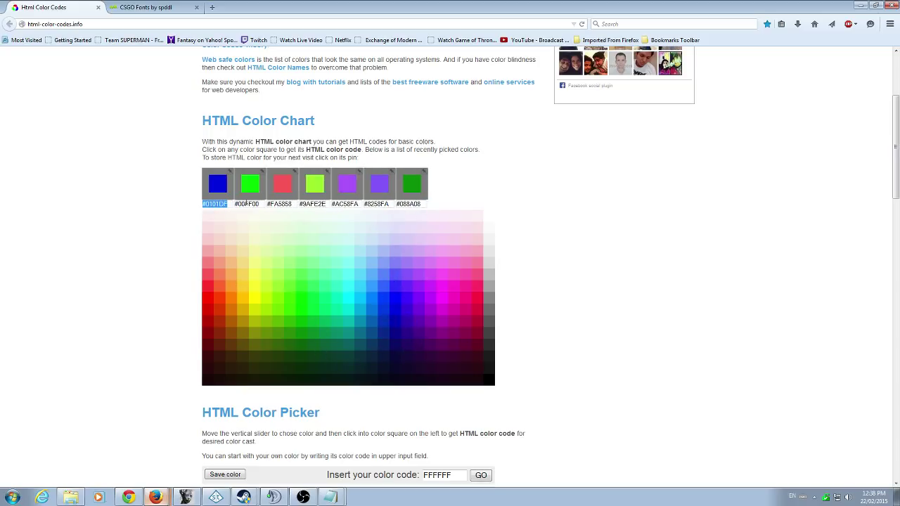
Copy the #088A08 colour code and minimize Firefox.
left_click(409, 204)
left_click(408, 204)
right_click(412, 206)
left_click(433, 237)
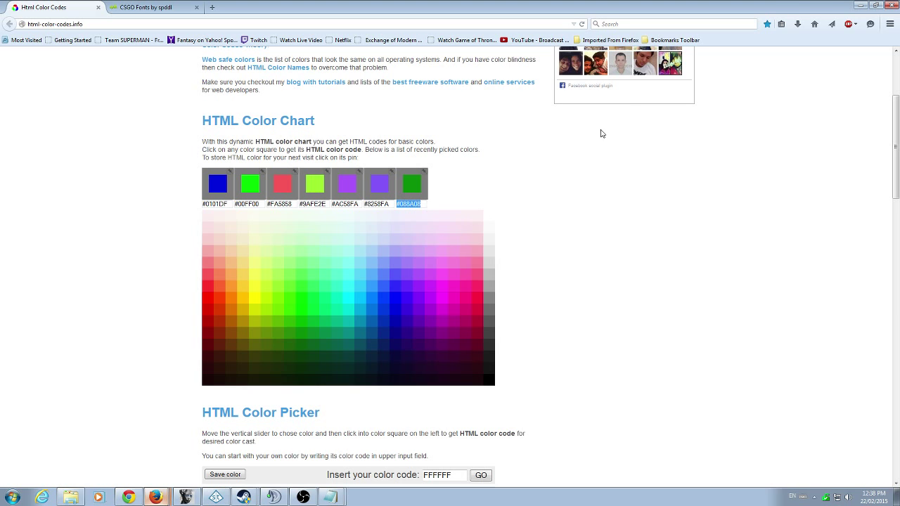
left_click(861, 6)
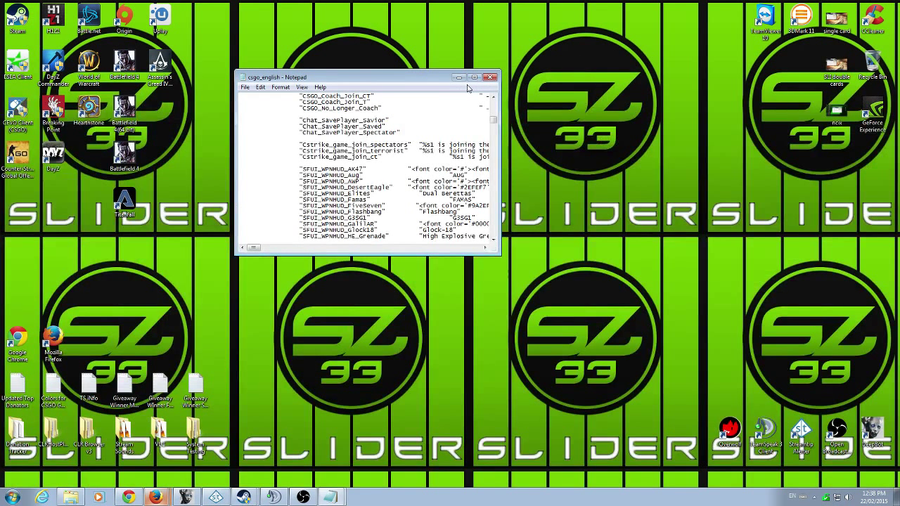
Maximize csgo_english and review the AK-47 colour code and display name.
left_click(475, 78)
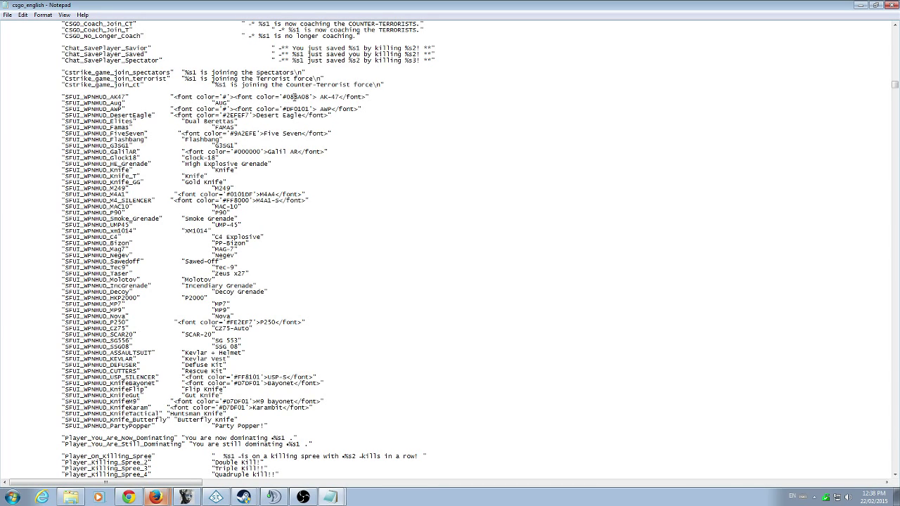
left_click_drag(281, 97, 304, 99)
left_click(310, 99)
left_click(436, 110)
left_click_drag(338, 96, 320, 96)
left_click_drag(340, 97, 320, 97)
left_click(395, 163)
Check the coloured knife lines, then close csgo_english.
left_click_drag(321, 408, 211, 84)
left_click(245, 109)
left_click(891, 5)
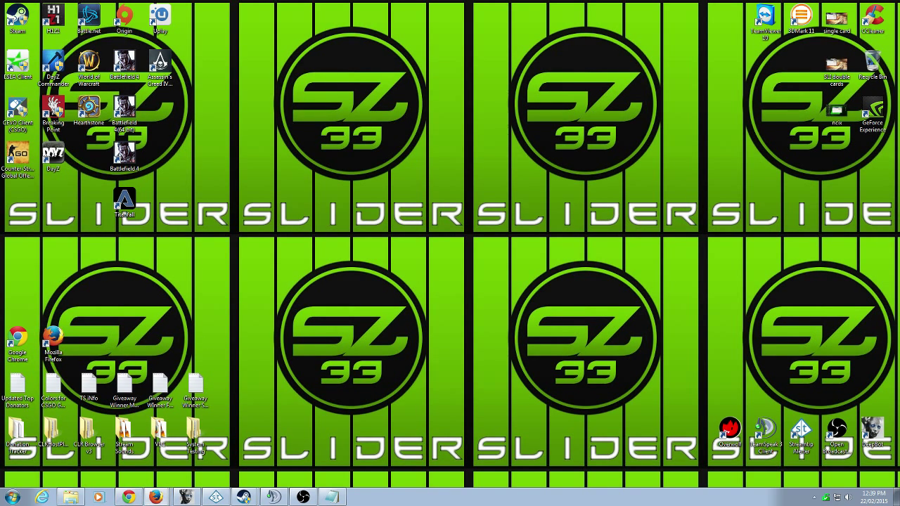
left_click(70, 497)
Navigate from Local Disk (C:) to Steam\SteamApps\common\Counter-Strike Global Offensive.
scroll(204, 223, "up", 3)
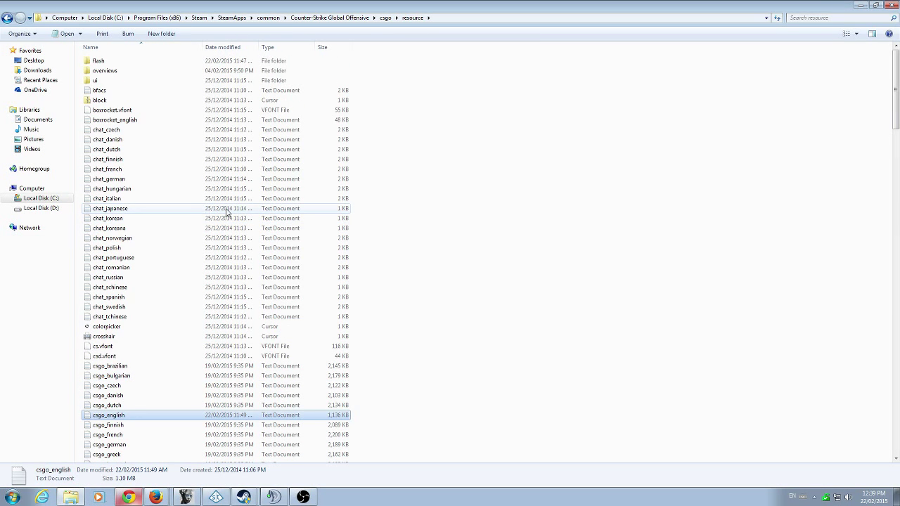
left_click(104, 18)
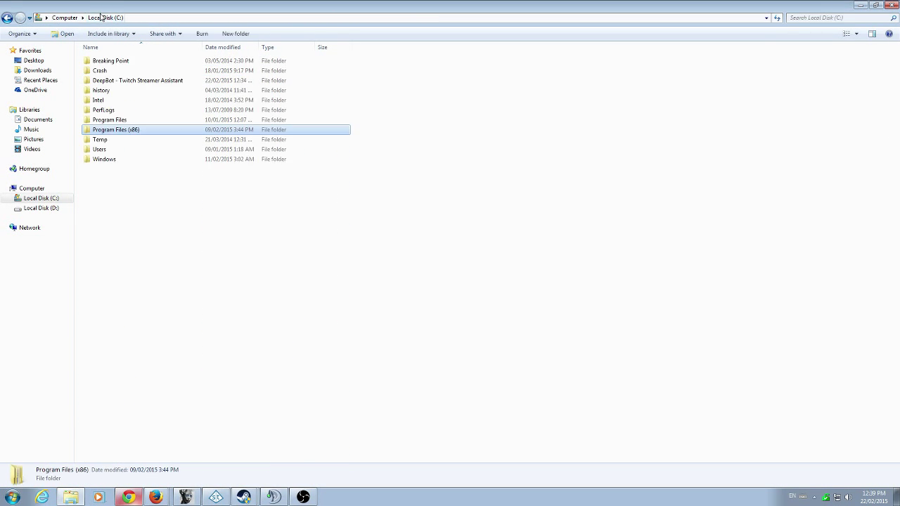
double_click(110, 130)
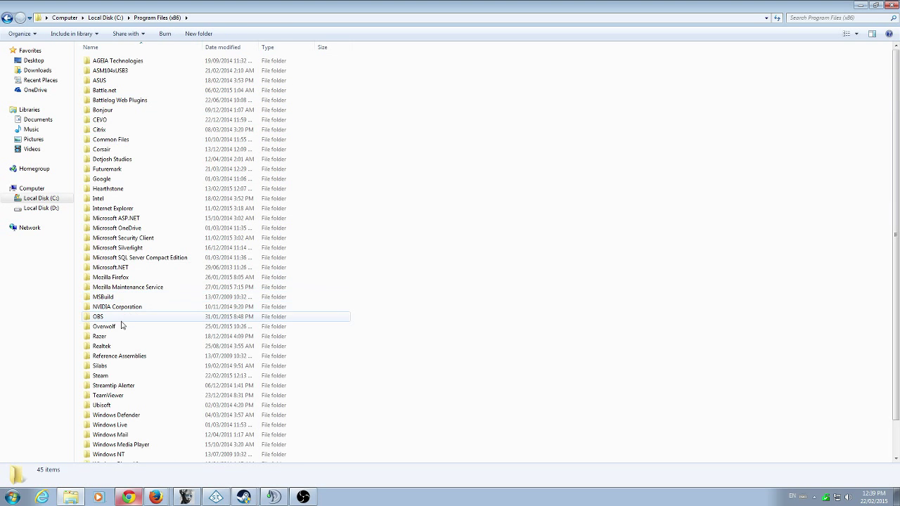
left_click(123, 366)
double_click(100, 376)
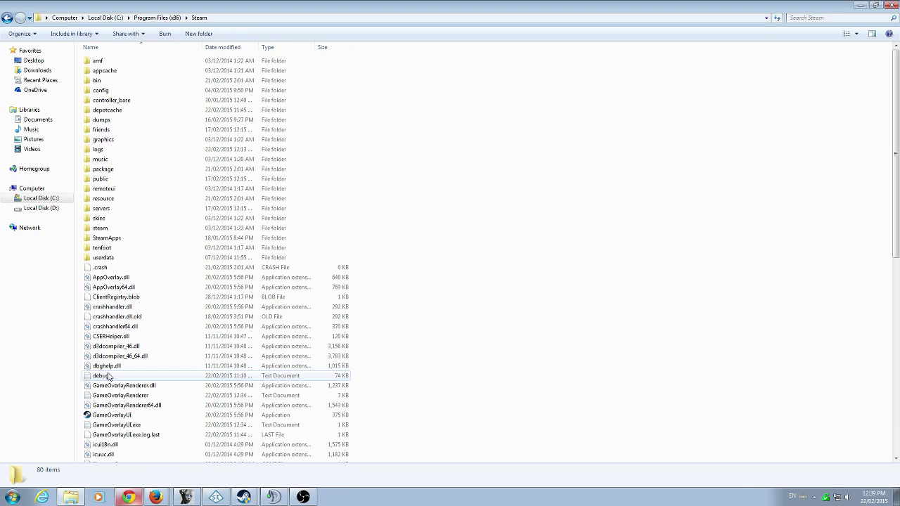
double_click(113, 239)
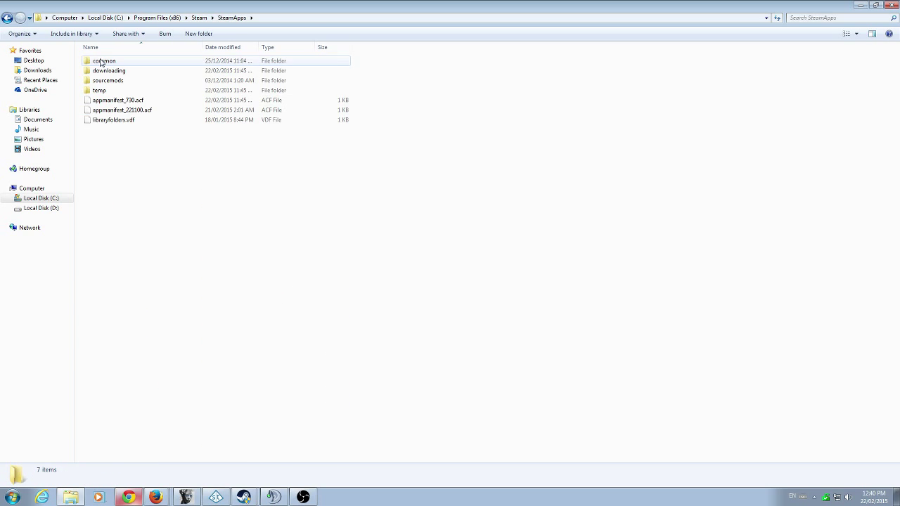
double_click(103, 61)
double_click(127, 61)
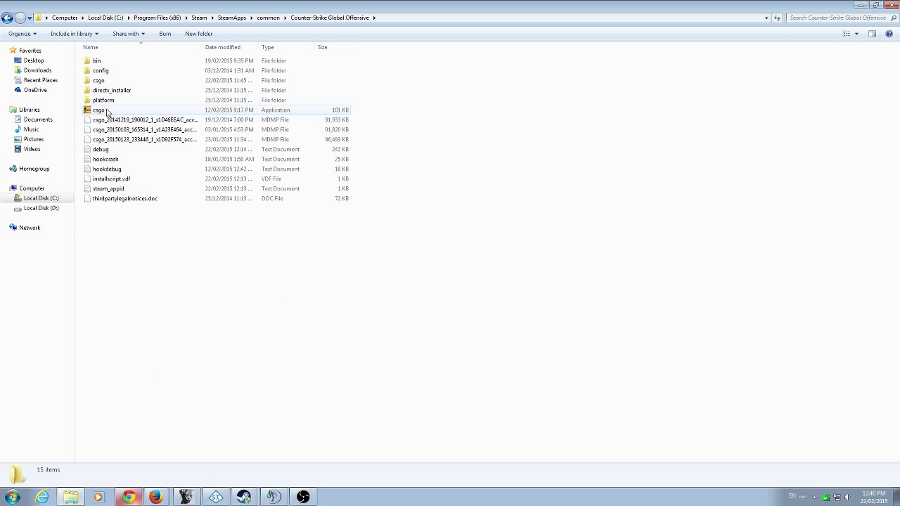
Open csgo\resource\flash and scroll its 105 items, including fontlib_spddl and fontmapping.
left_click(107, 113)
left_click(8, 18)
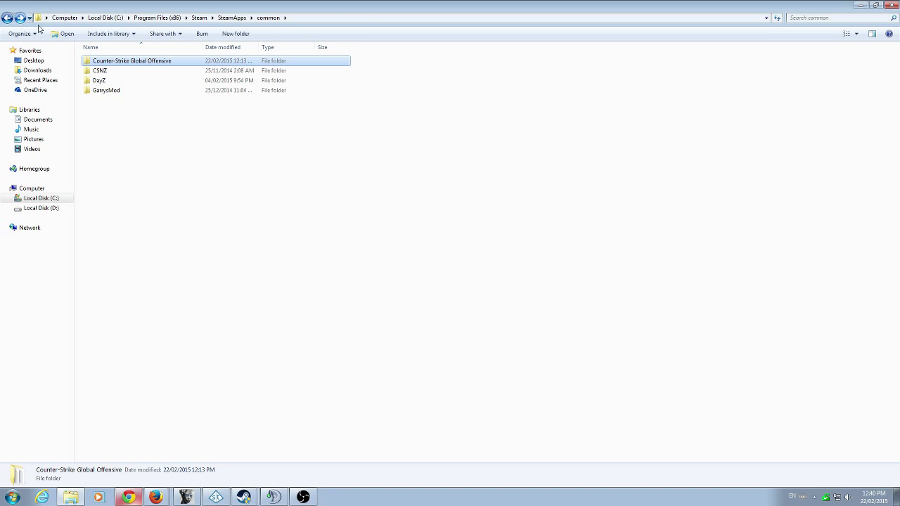
left_click(19, 17)
double_click(105, 81)
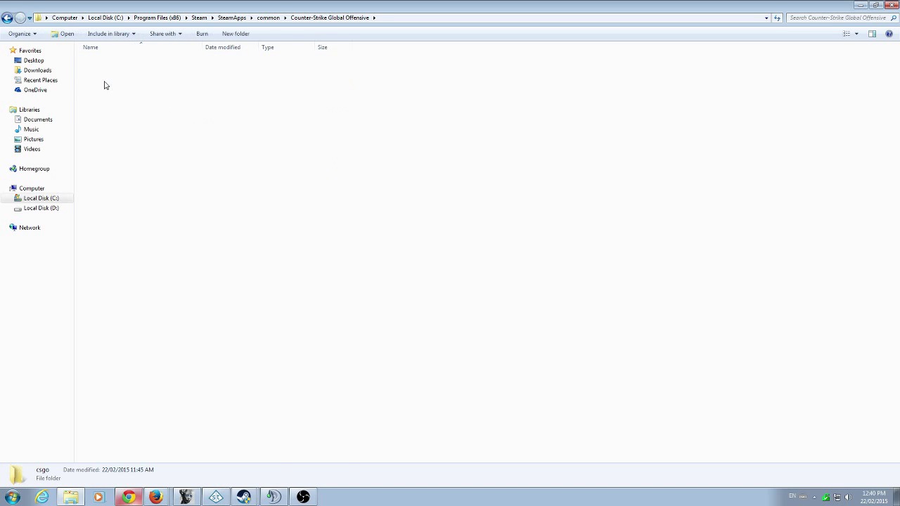
double_click(114, 165)
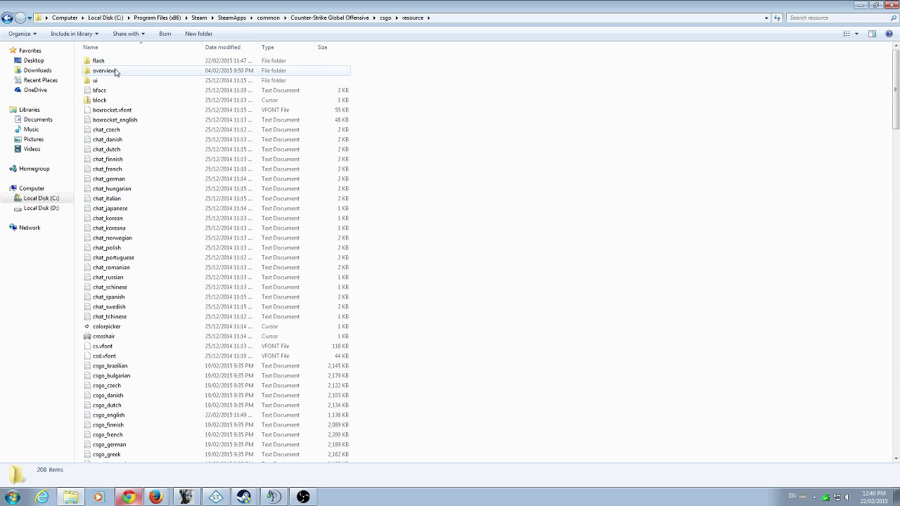
double_click(110, 60)
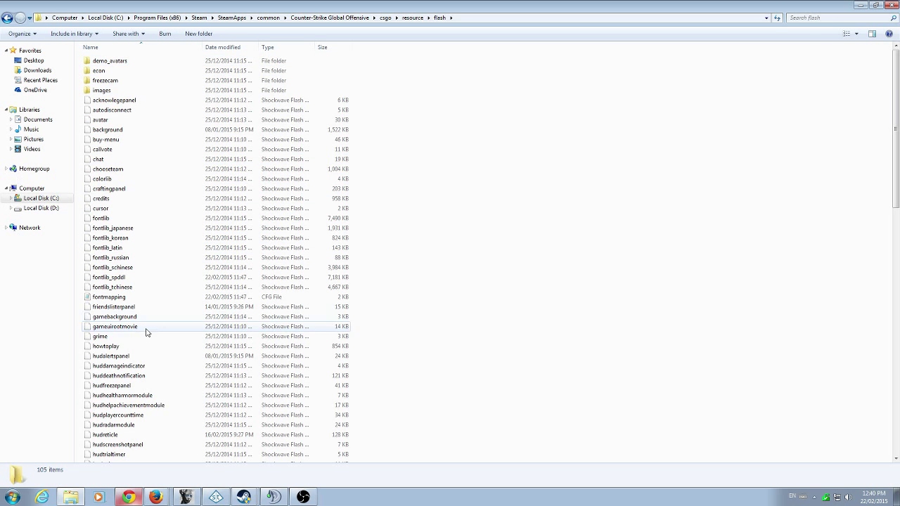
scroll(136, 167, "down", 2)
scroll(135, 167, "down", 6)
scroll(159, 225, "up", 9)
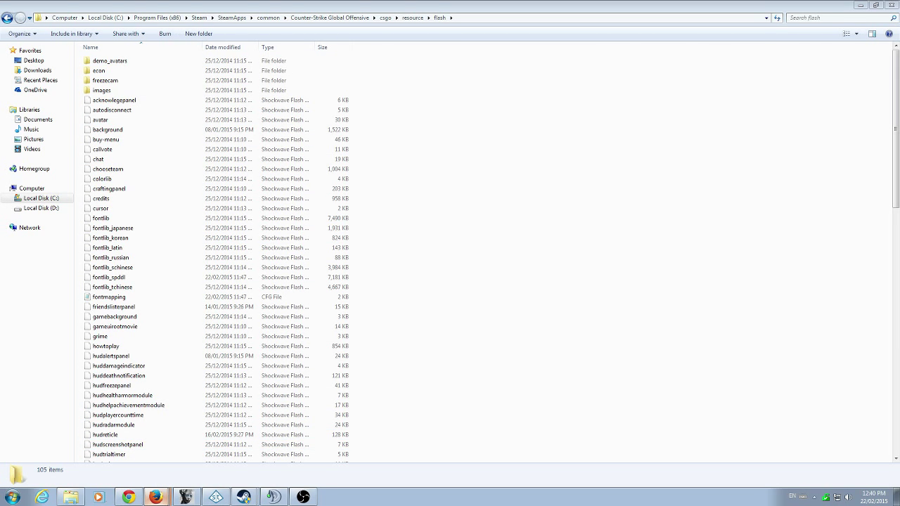
Maximize the CSGO Fonts by spddl page in Firefox and copy its URL.
key("alt+Tab")
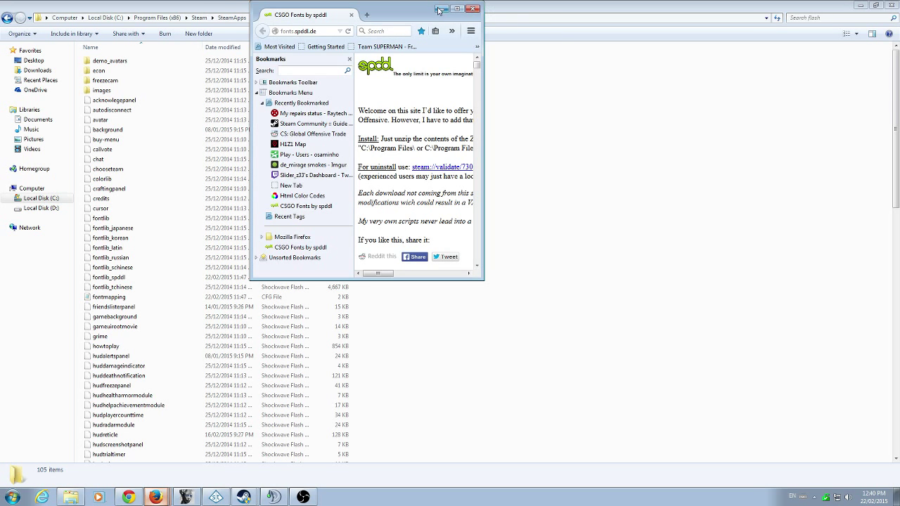
double_click(463, 14)
left_click(61, 25)
right_click(61, 26)
left_click(77, 66)
Download the ConcursoItalian BTN font, saving it as a zip file.
key("alt+Tab")
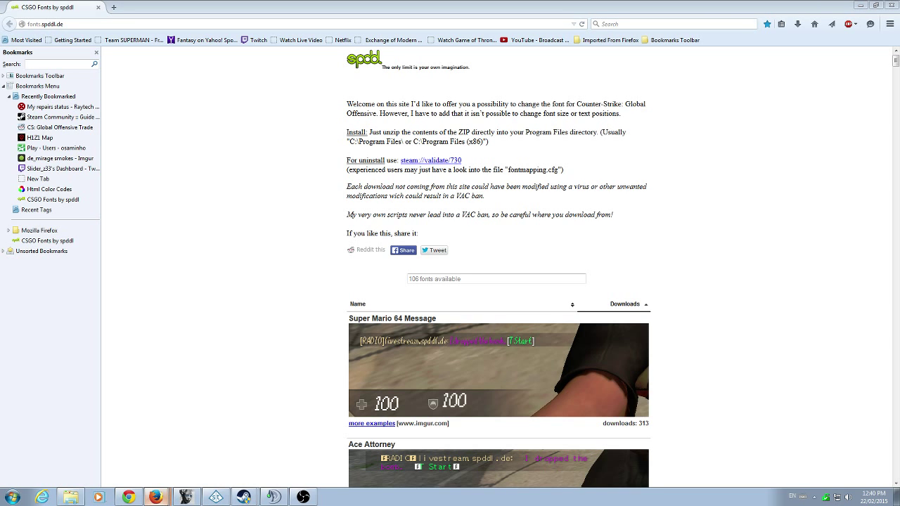
scroll(584, 260, "down", 1)
scroll(583, 260, "down", 5)
scroll(563, 225, "up", 3)
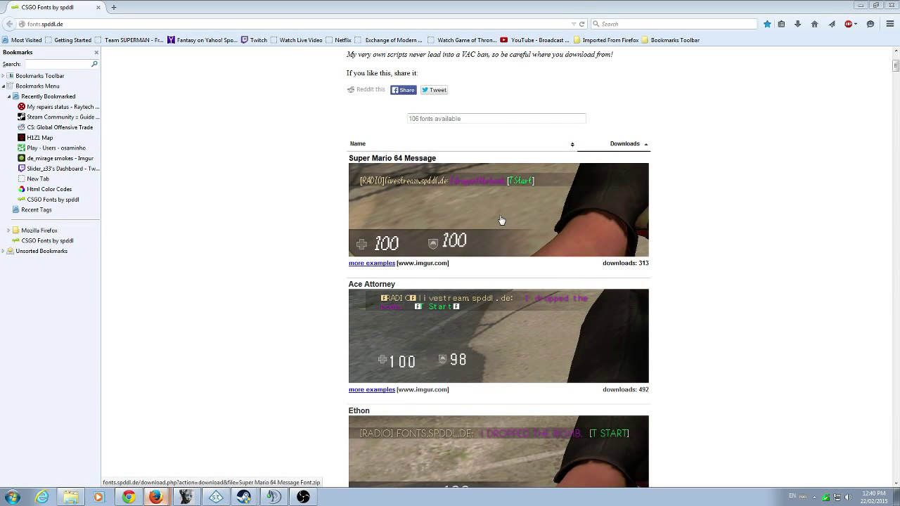
scroll(578, 235, "down", 3)
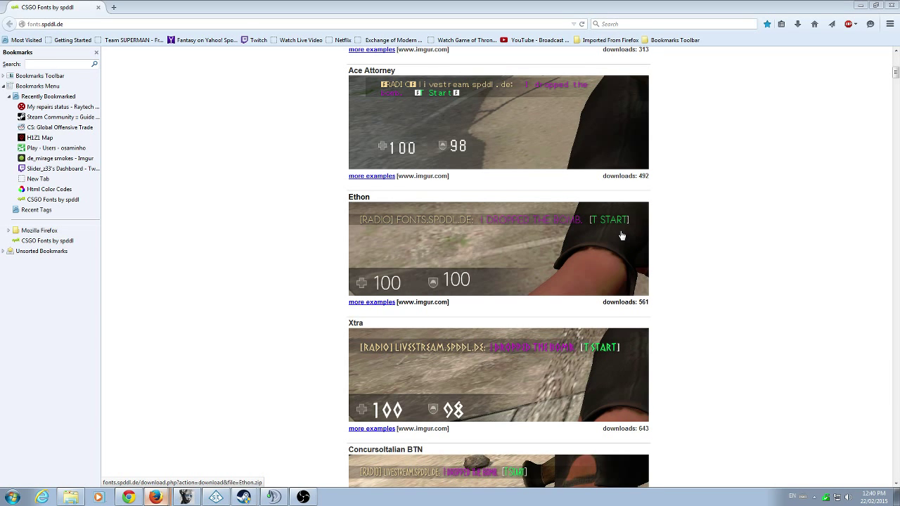
scroll(622, 236, "down", 3)
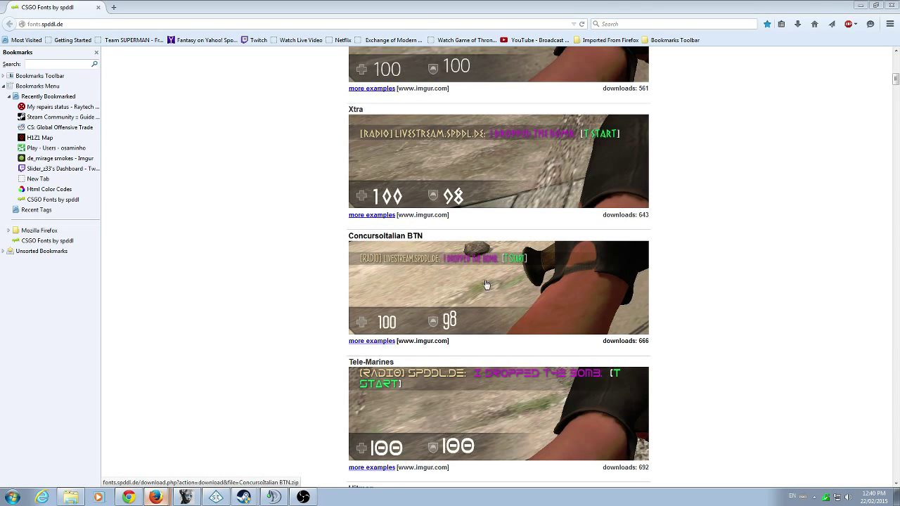
left_click(423, 291)
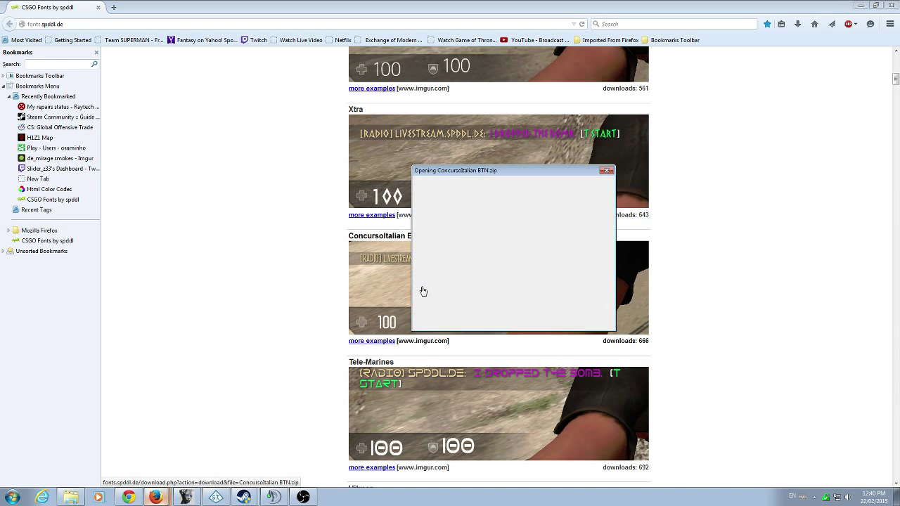
left_click(441, 261)
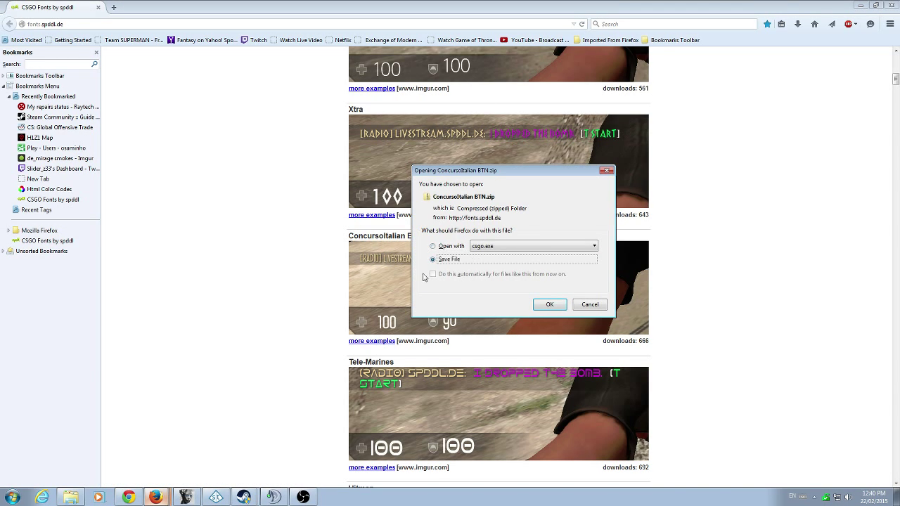
left_click(550, 305)
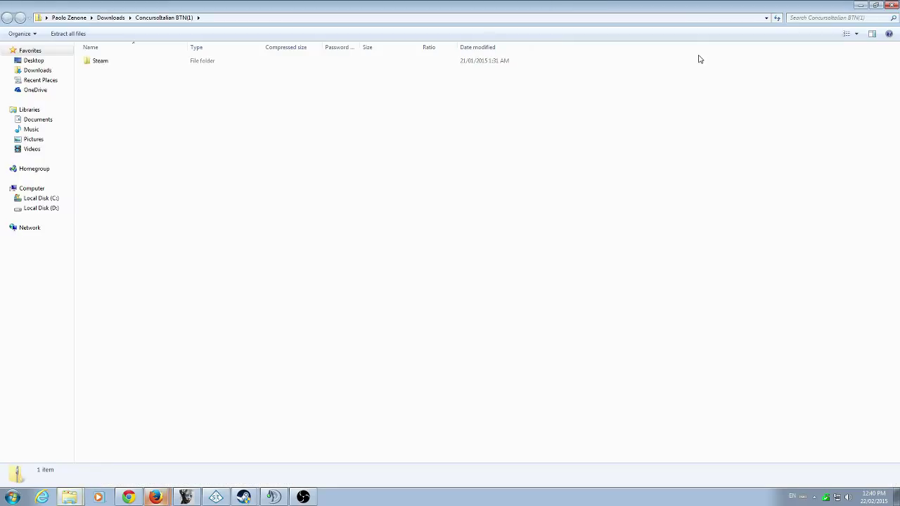
Browse the archive to Steam\SteamApps\common\Counter-Strike Global Offensive\csgo\resource\flash and select fontlib_spddl.
left_click(102, 63)
double_click(102, 63)
double_click(122, 67)
left_click(111, 67)
double_click(110, 67)
left_click(126, 68)
double_click(125, 68)
left_click(115, 66)
double_click(116, 66)
double_click(116, 66)
double_click(115, 65)
left_click(115, 63)
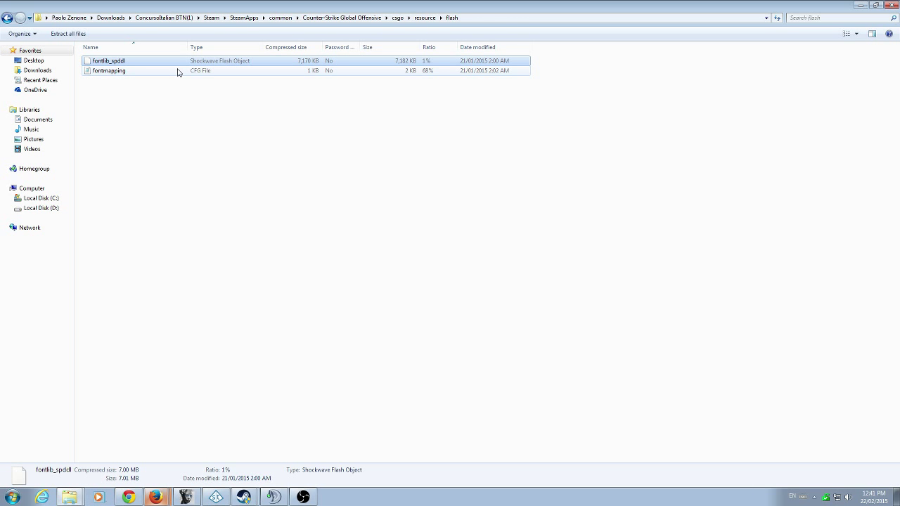
Close the archive window and return to the font website in Firefox.
left_click_drag(176, 8, 548, 270)
left_click(859, 5)
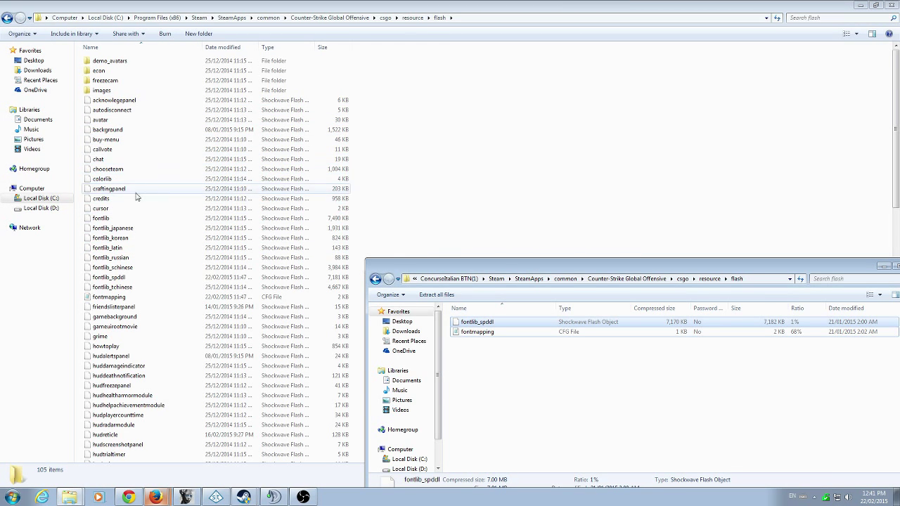
left_click_drag(773, 265, 676, 240)
left_click(814, 241)
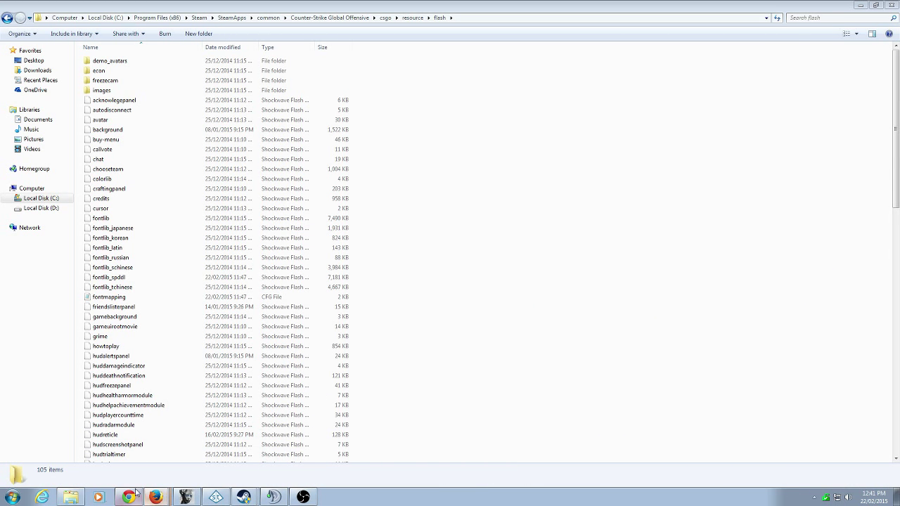
left_click(155, 496)
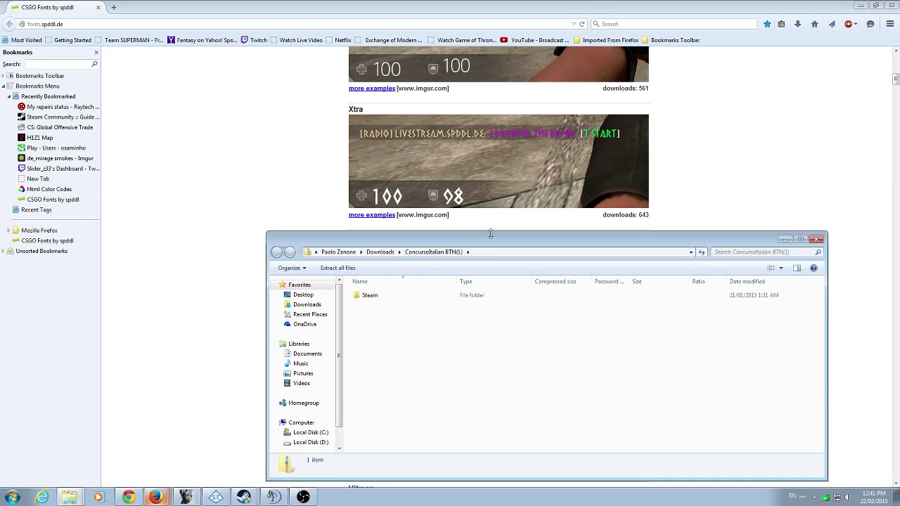
Open Catenary Stamp.zip from the Downloads library down to its resource\flash folder.
left_click(820, 239)
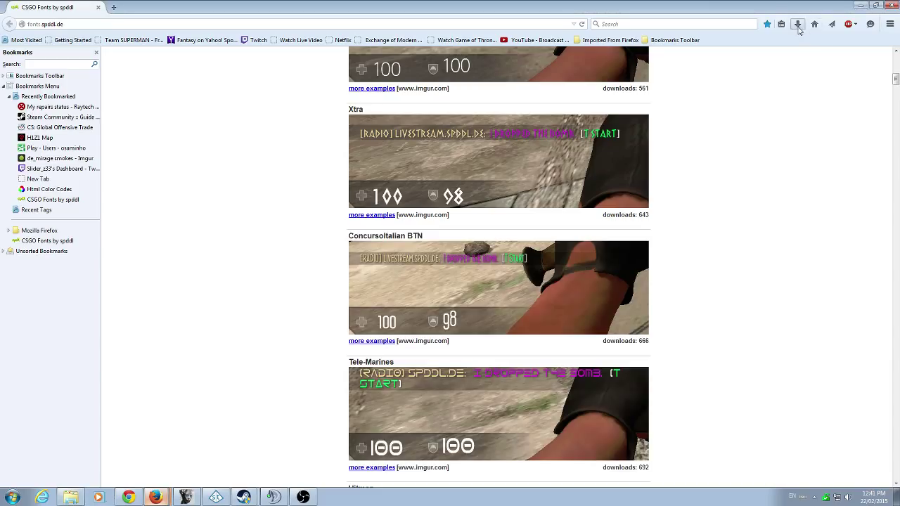
key("ctrl+shift+y")
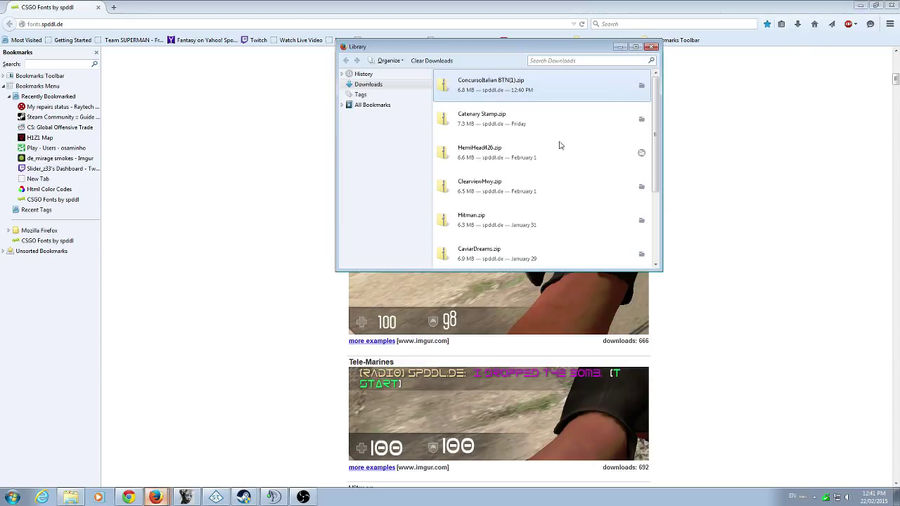
double_click(493, 124)
double_click(374, 296)
double_click(373, 296)
double_click(374, 295)
double_click(373, 295)
double_click(373, 295)
double_click(373, 295)
double_click(374, 295)
Select fontlib_spddl and fontmapping, then close Library and minimize Firefox.
left_click(385, 297)
key("ctrl+a")
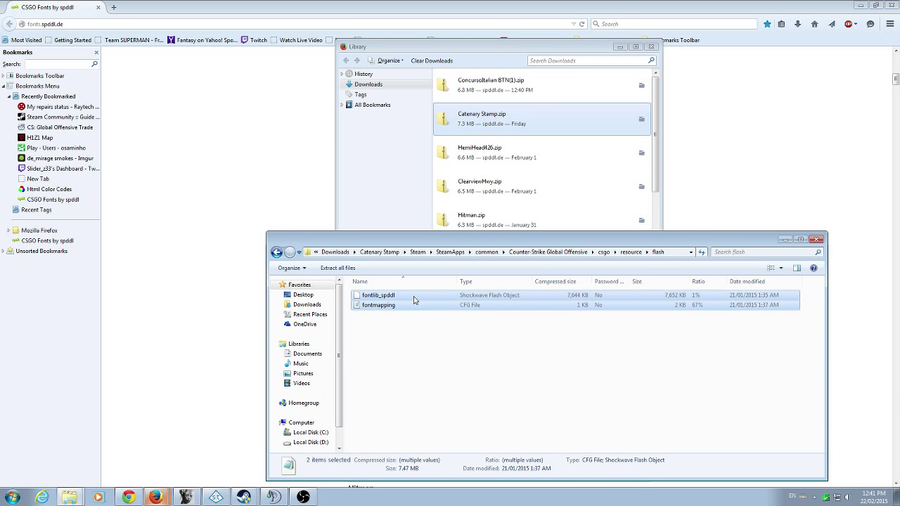
left_click(651, 47)
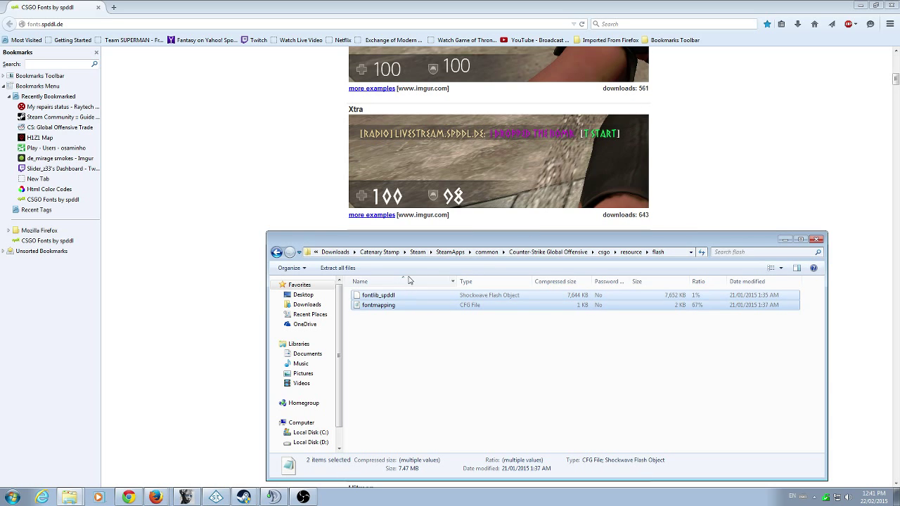
left_click(859, 6)
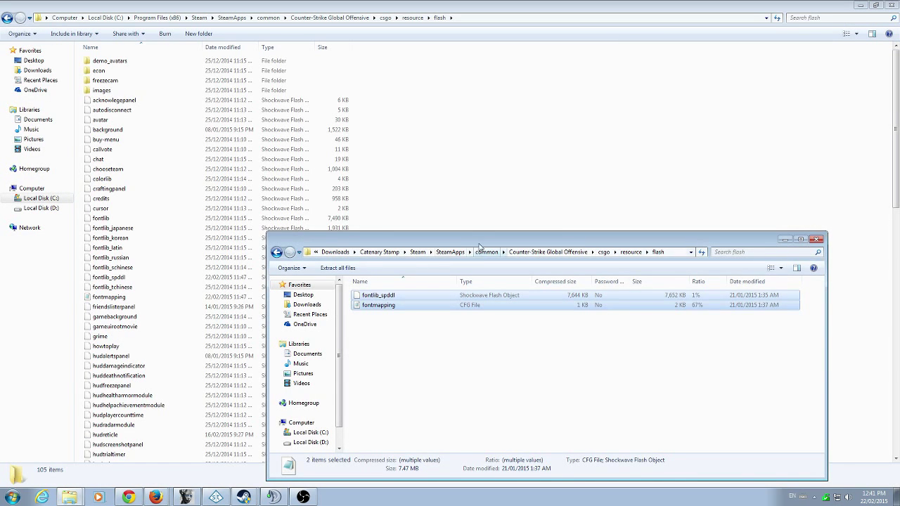
Copy fontlib_spddl and fontmapping into the game's flash folder, replacing both, then close both windows.
left_click_drag(478, 243, 550, 208)
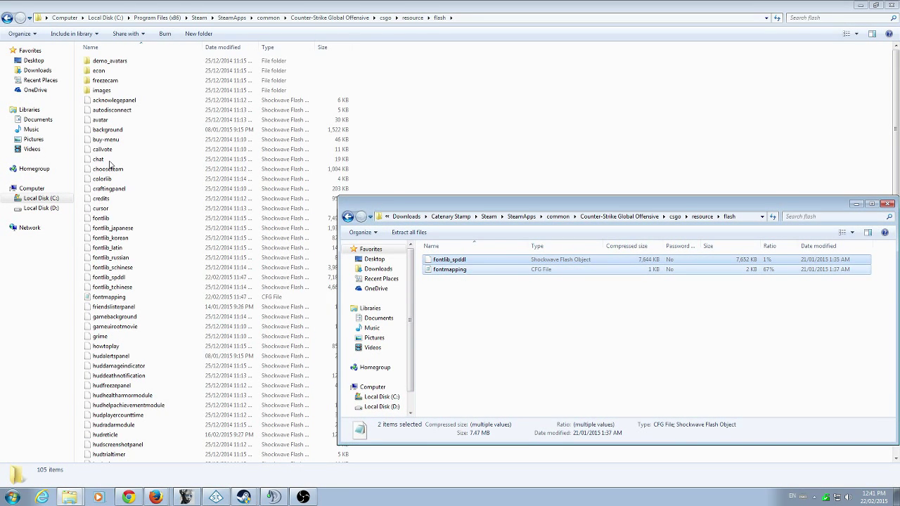
left_click_drag(110, 165, 109, 166)
left_click(414, 198)
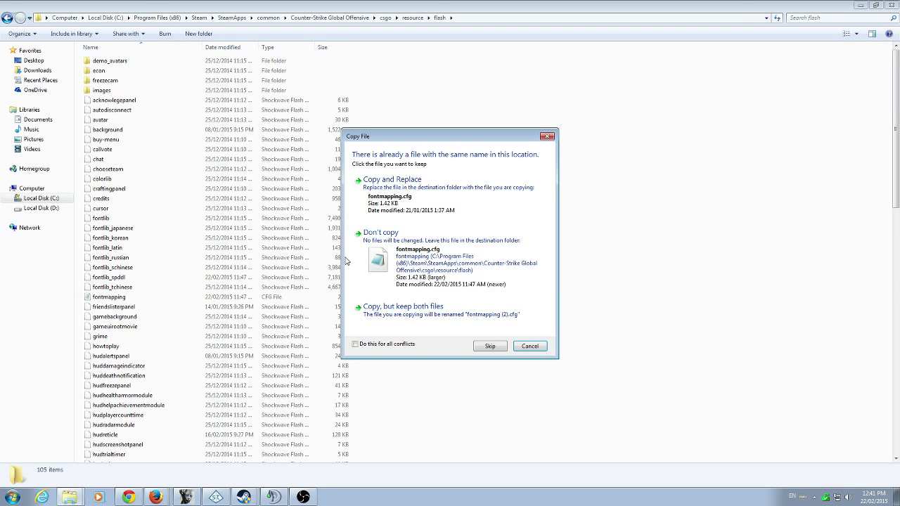
left_click(414, 198)
left_click(891, 6)
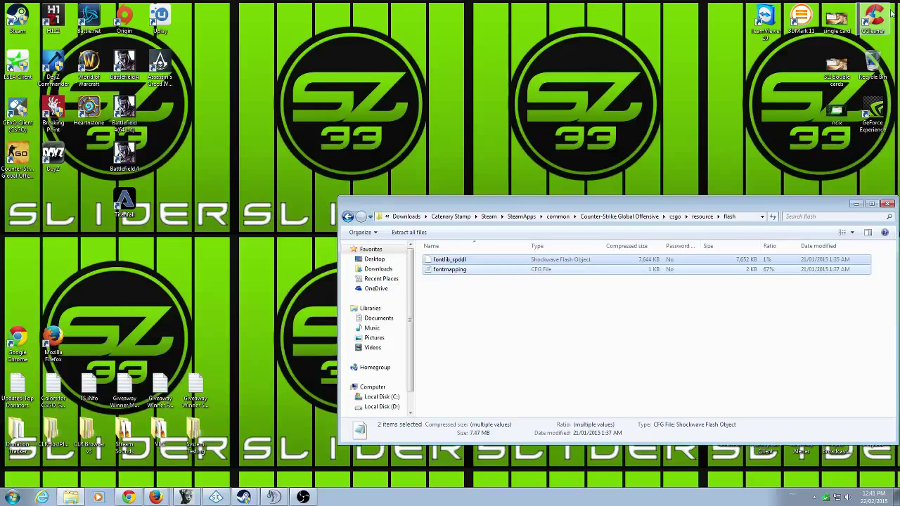
left_click(887, 204)
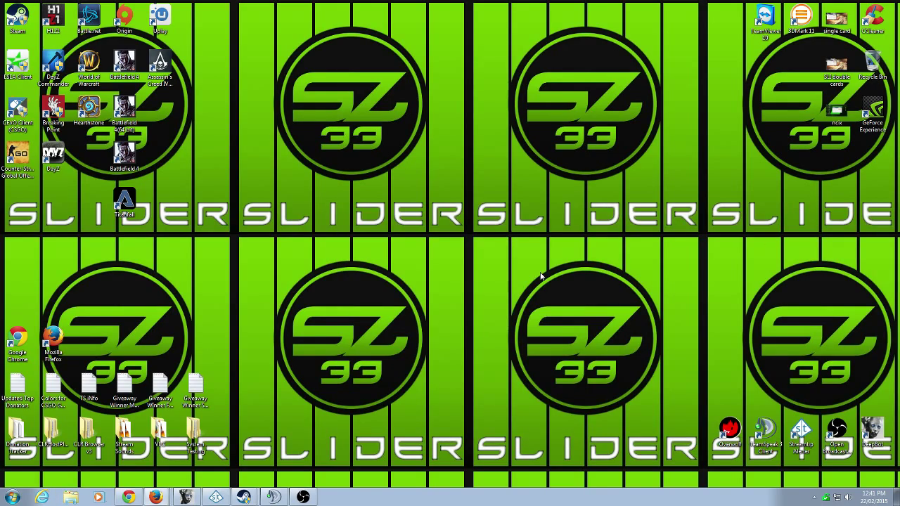